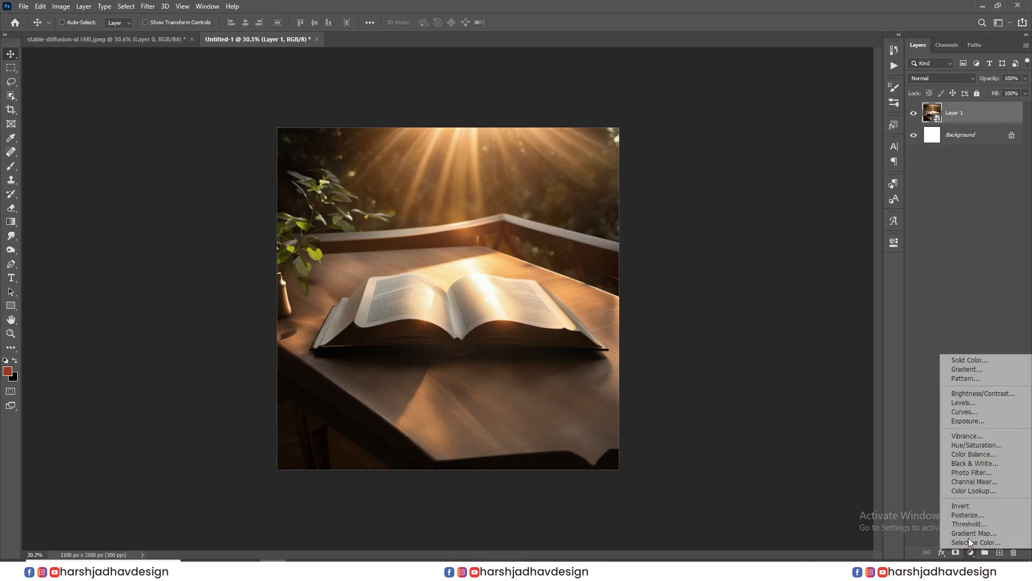
Add a dark reddish-brown solid colour fill layer above the book image and set its opacity to 52%.
click(954, 358)
click(837, 242)
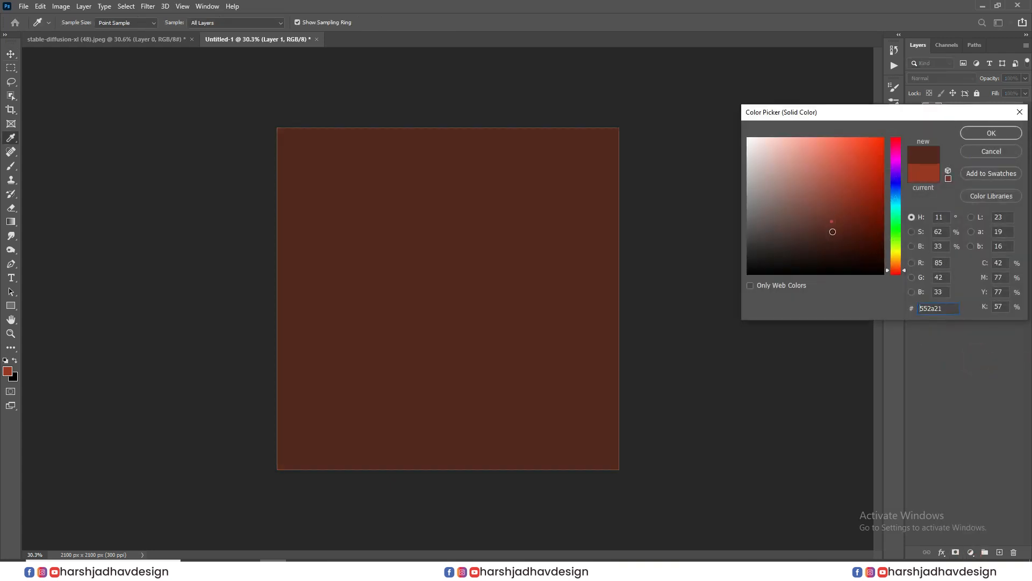
click(999, 132)
drag(989, 78, 962, 81)
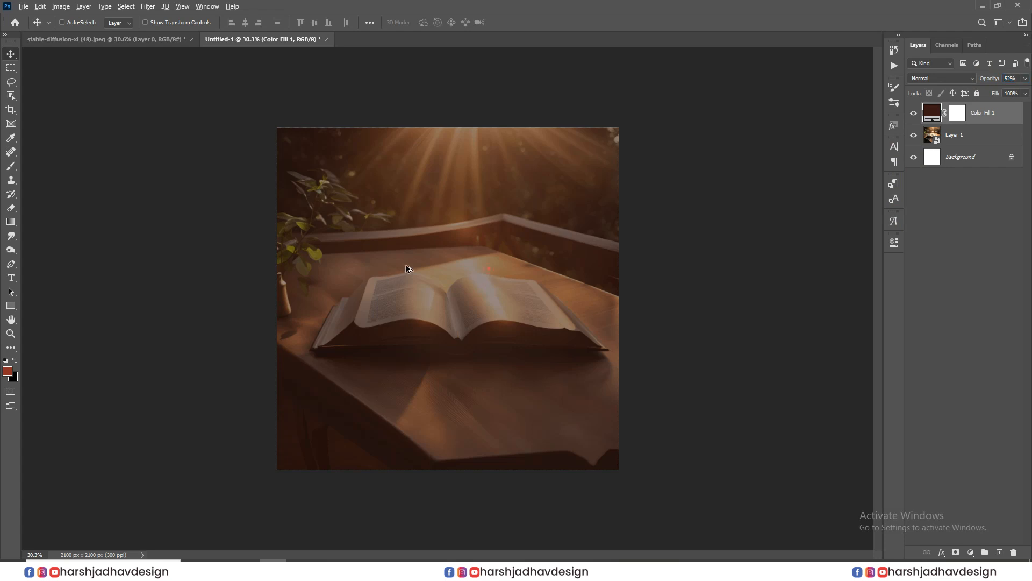
scroll(406, 265, up, 2)
scroll(515, 243, down, 2)
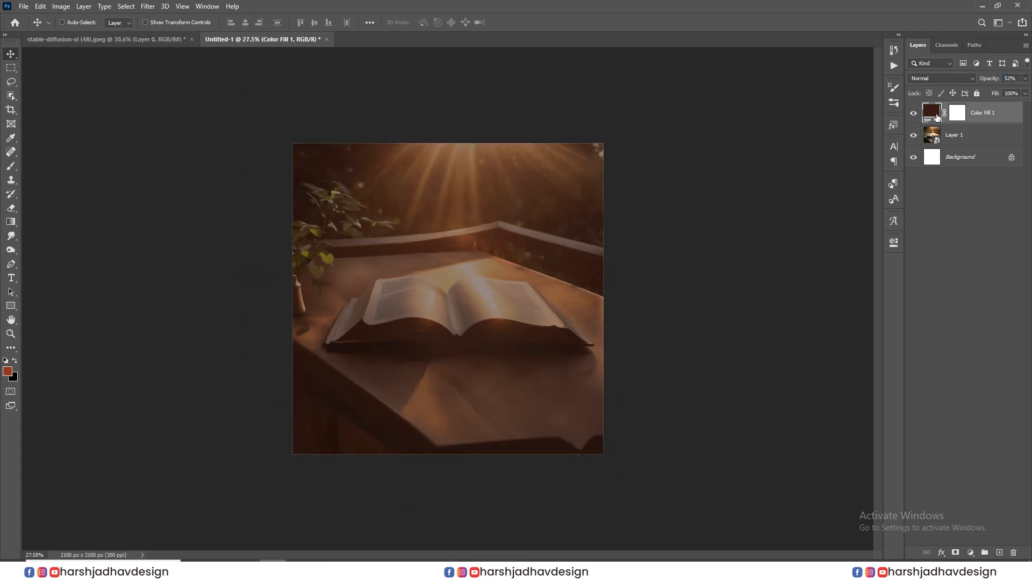
Change the solid colour fill over the book image to a dark blue.
double_click(936, 115)
mouse_move(899, 190)
mouse_down()
mouse_move(902, 142)
mouse_move(903, 195)
mouse_up()
click(991, 133)
scroll(409, 284, up, 1)
scroll(409, 283, down, 1)
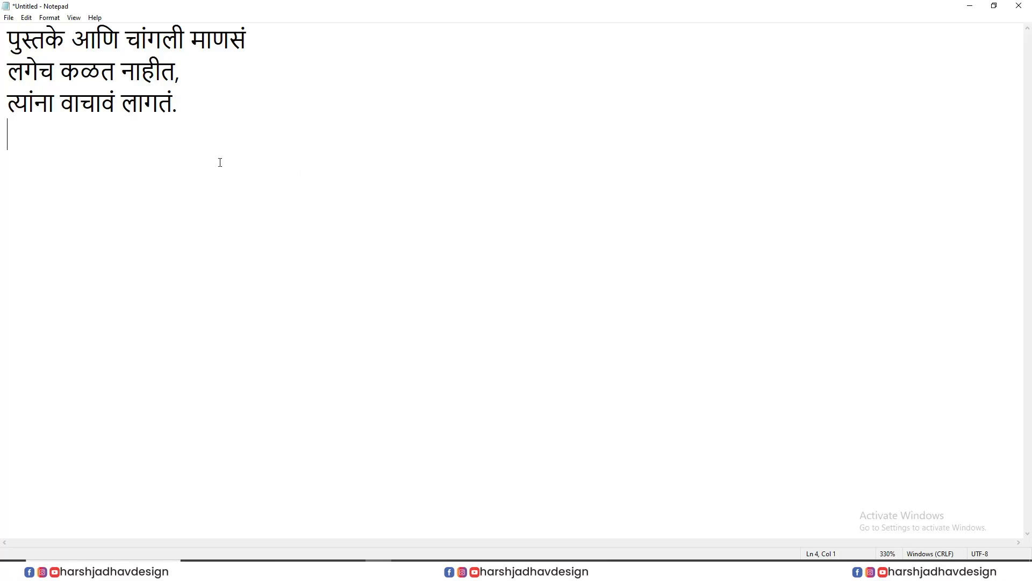
Cut the three-line Marathi quote from Notepad and paste it as a new text layer over the book in Photoshop.
key(ctrl+a)
key(ctrl+x)
click(970, 5)
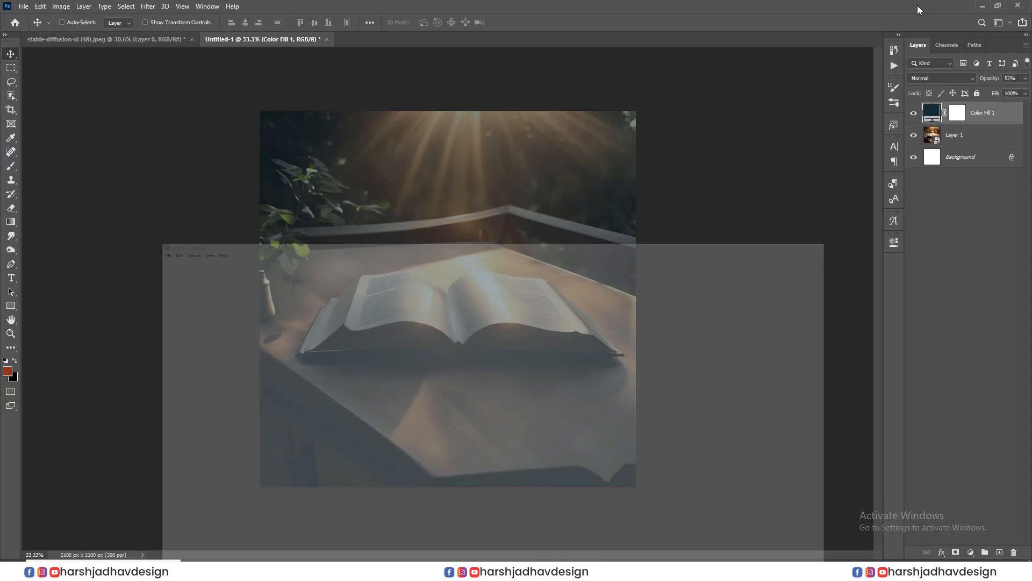
scroll(449, 304, up, 1)
key(t)
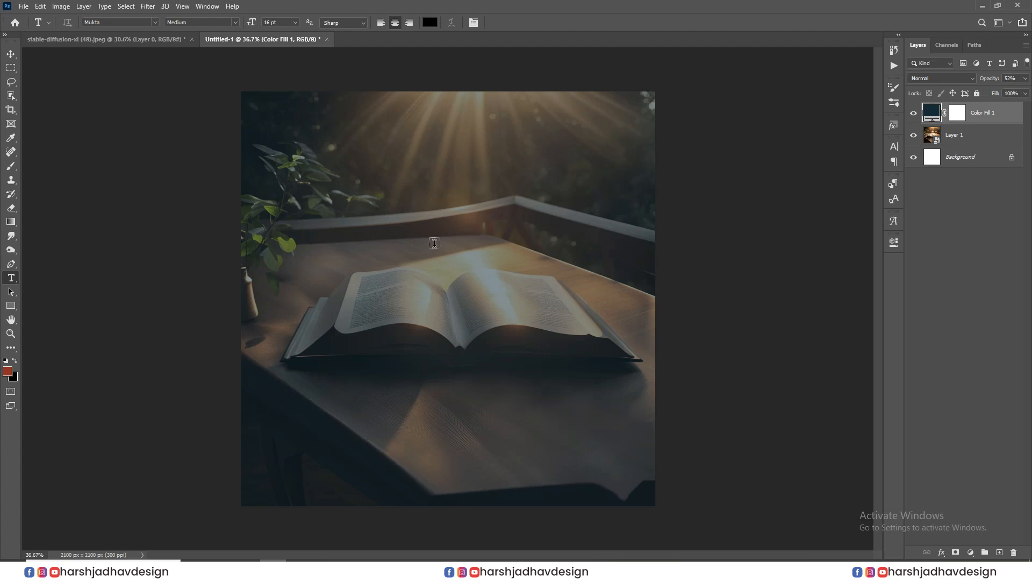
click(434, 243)
key(ctrl+v)
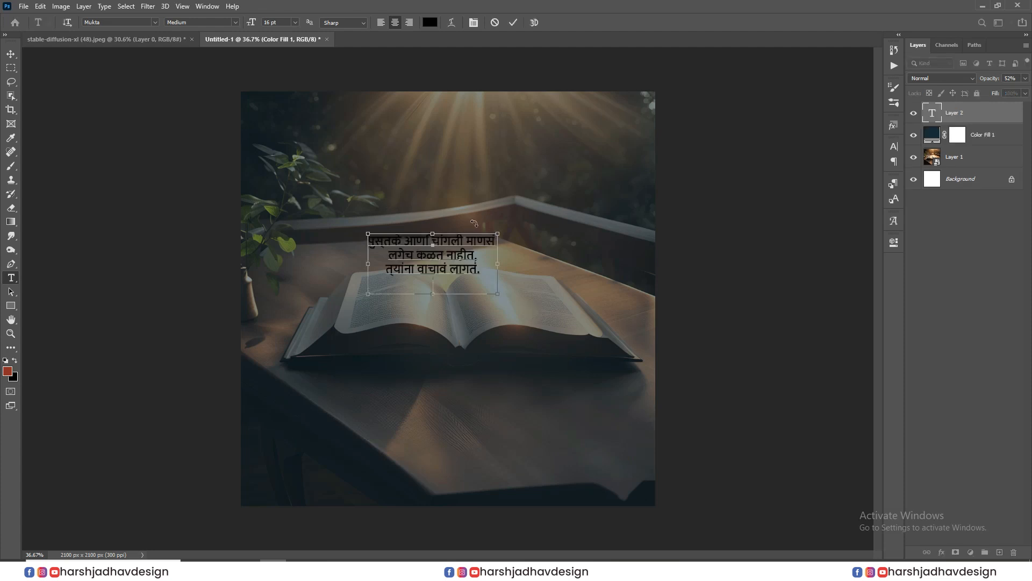
Set the quote text's font size to 31 pt and its leading to 34 pt.
key(ctrl+a)
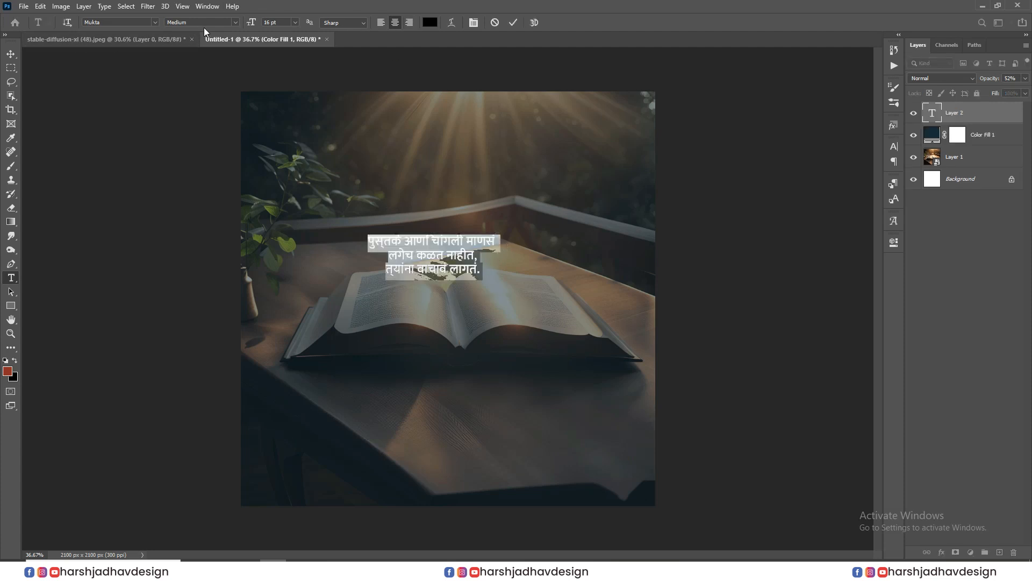
drag(256, 24, 260, 23)
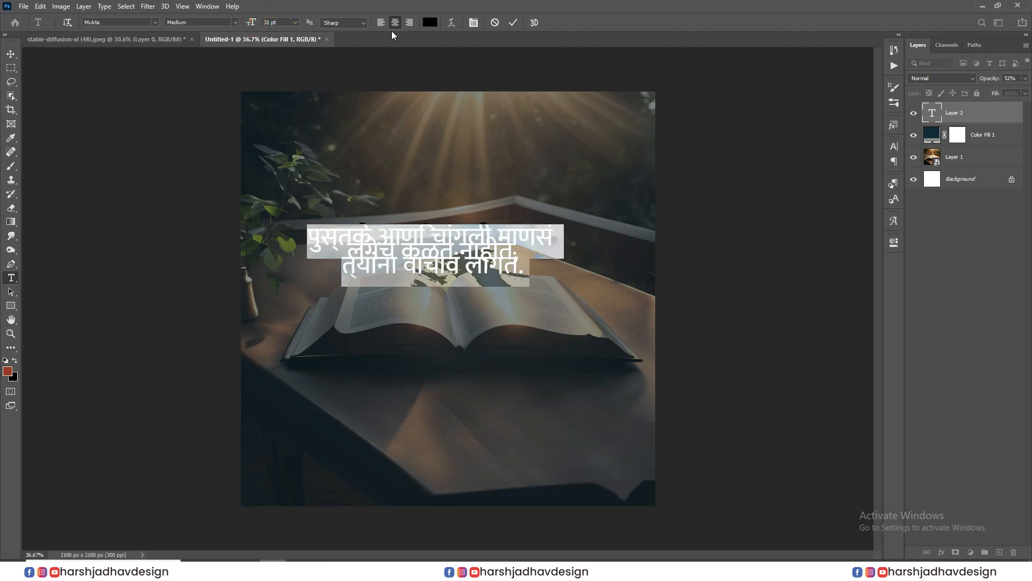
click(472, 24)
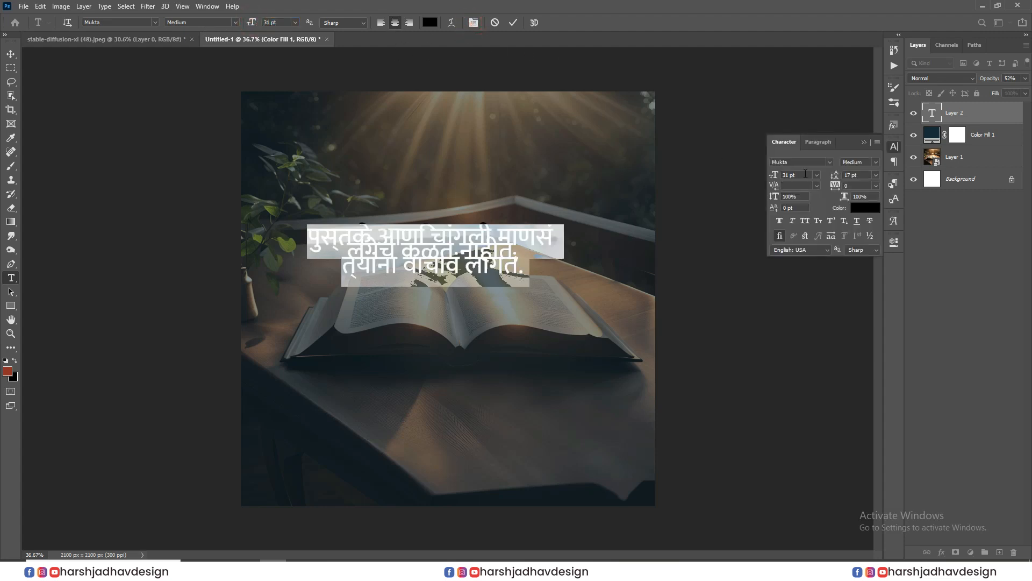
drag(834, 175, 843, 175)
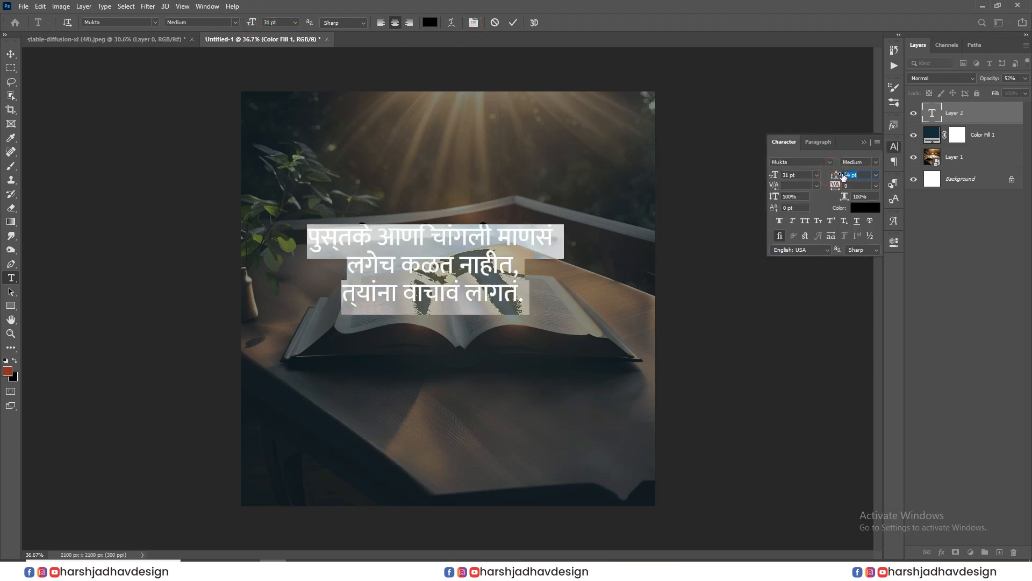
Apply the World-Ready Layout to the Marathi quote so its characters are shaped properly.
click(825, 146)
click(877, 142)
click(932, 199)
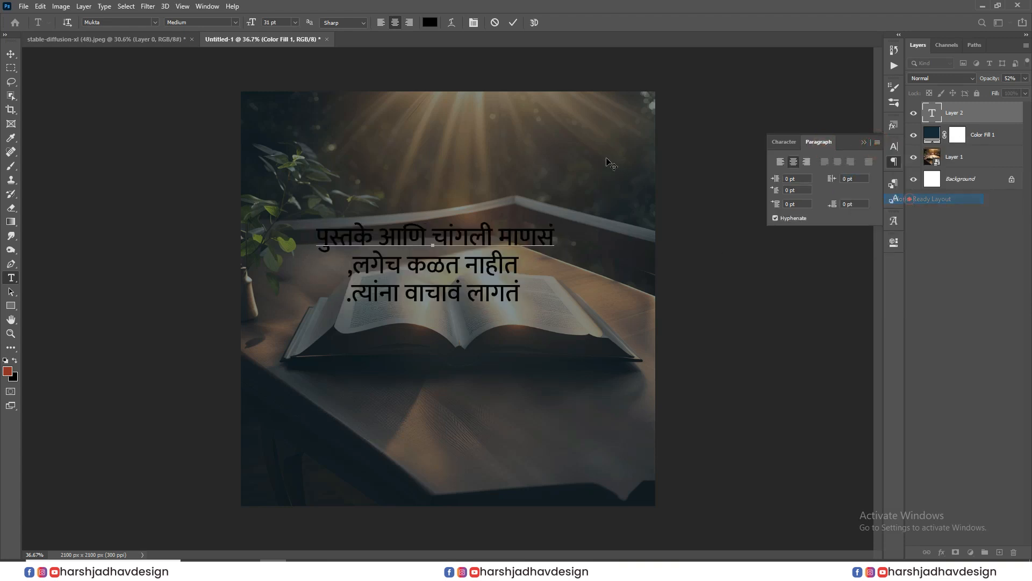
click(13, 59)
Shift the quote slightly on the canvas and set its language option to Left-to-Right Character Direction.
scroll(470, 219, down, 2)
drag(451, 269, 463, 284)
click(567, 307)
key(ctrl+a)
click(104, 5)
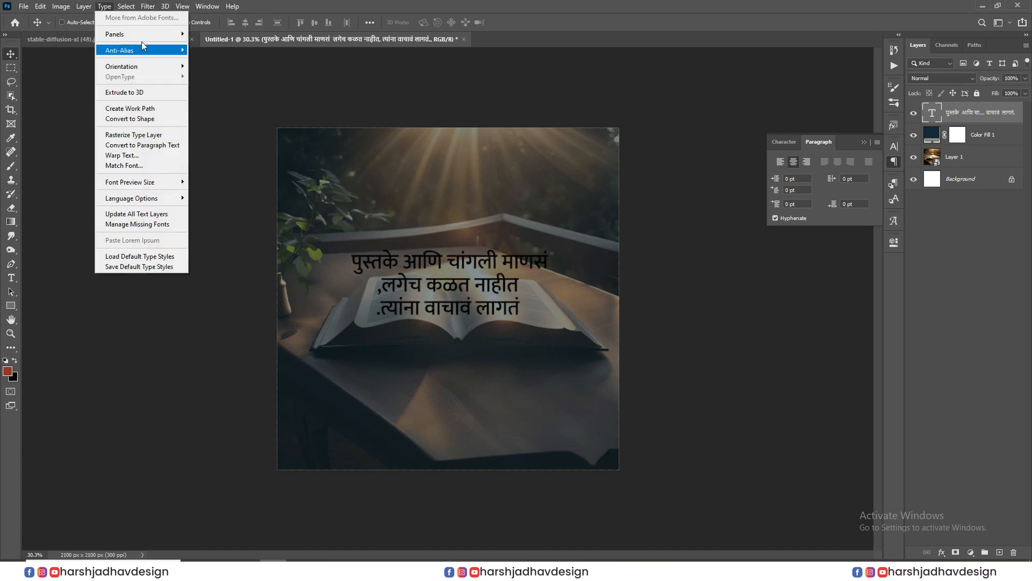
mouse_move(141, 204)
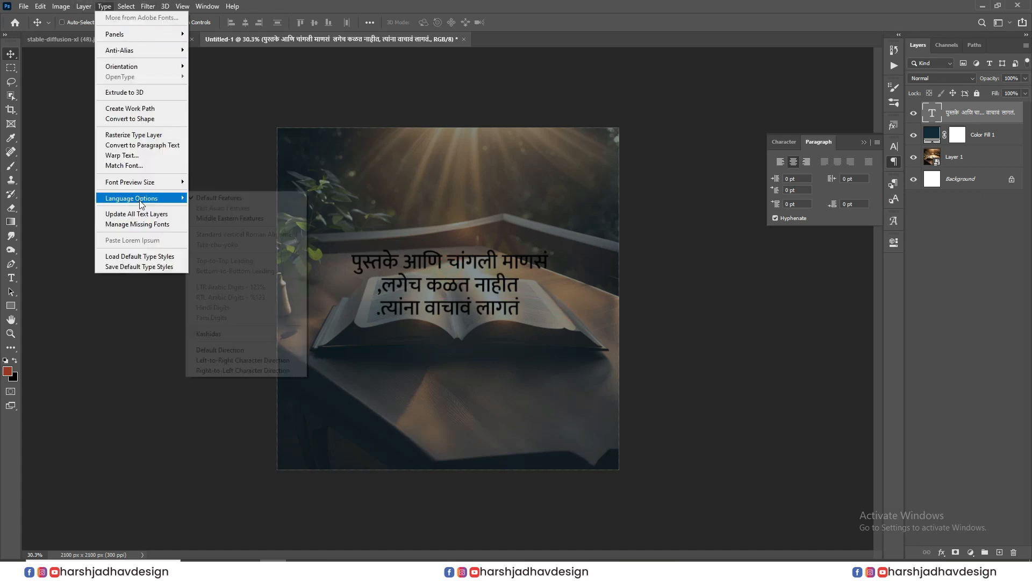
click(234, 361)
Move the quote text down onto the dark table area below the open book.
scroll(488, 283, down, 1)
drag(488, 282, 492, 250)
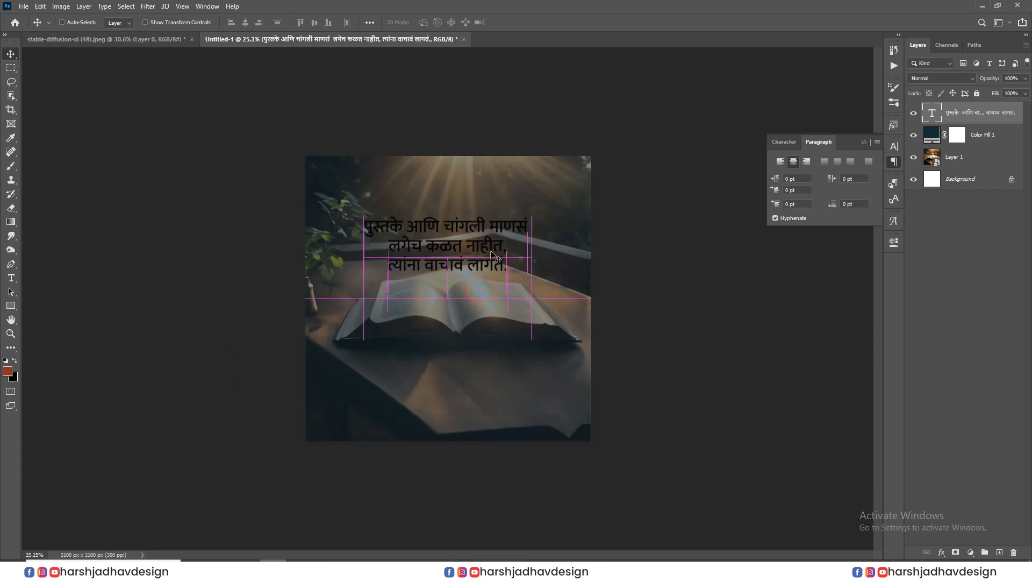
scroll(460, 199, up, 4)
drag(459, 199, 459, 385)
scroll(454, 218, down, 2)
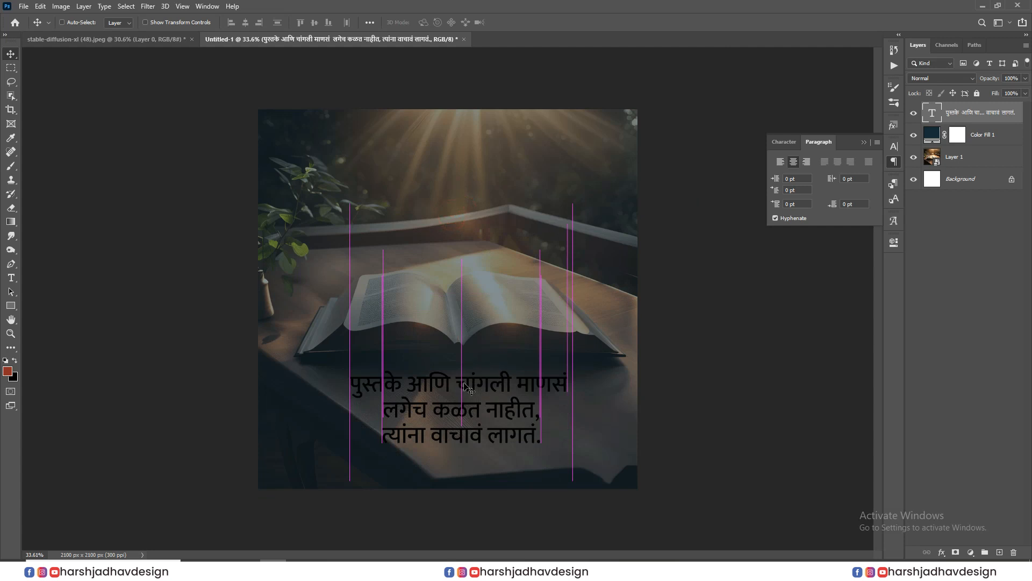
scroll(460, 385, down, 1)
Change the quote text's colour to white.
click(779, 143)
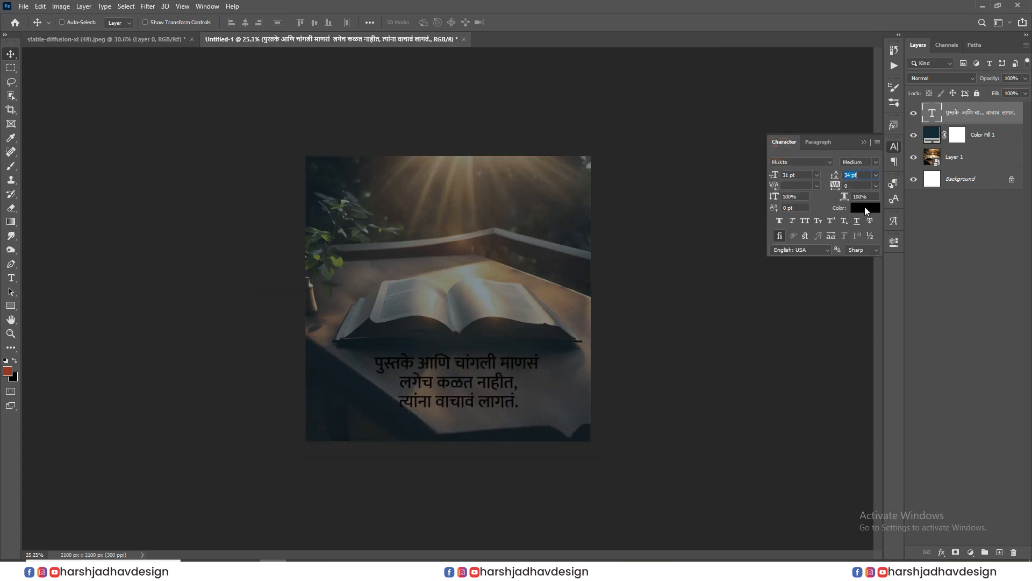
click(865, 210)
drag(864, 209, 748, 139)
click(984, 134)
scroll(516, 336, down, 1)
scroll(448, 299, up, 2)
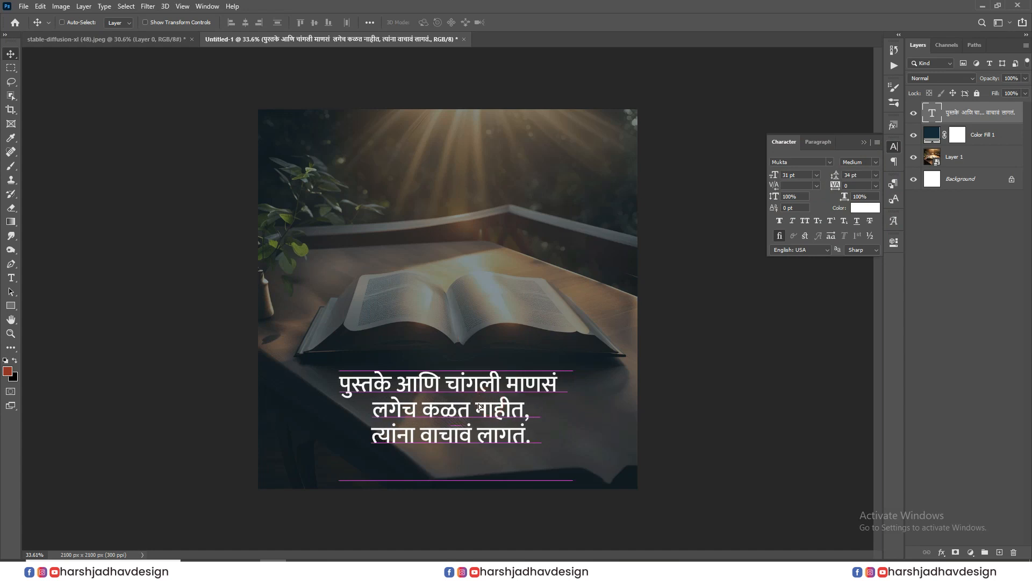
Cut the word पुस्तके out of the quote's first line.
scroll(480, 406, up, 3)
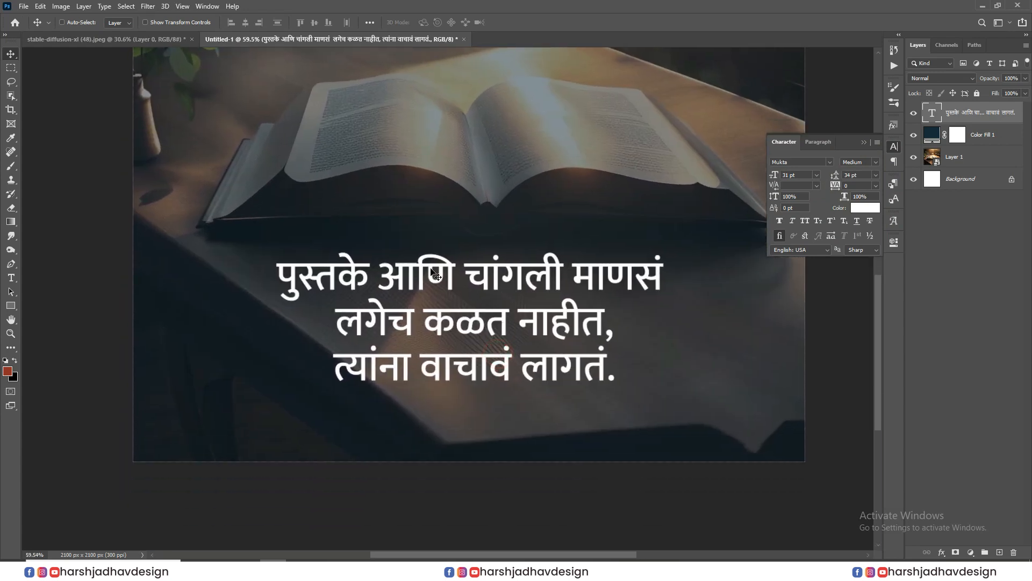
double_click(432, 268)
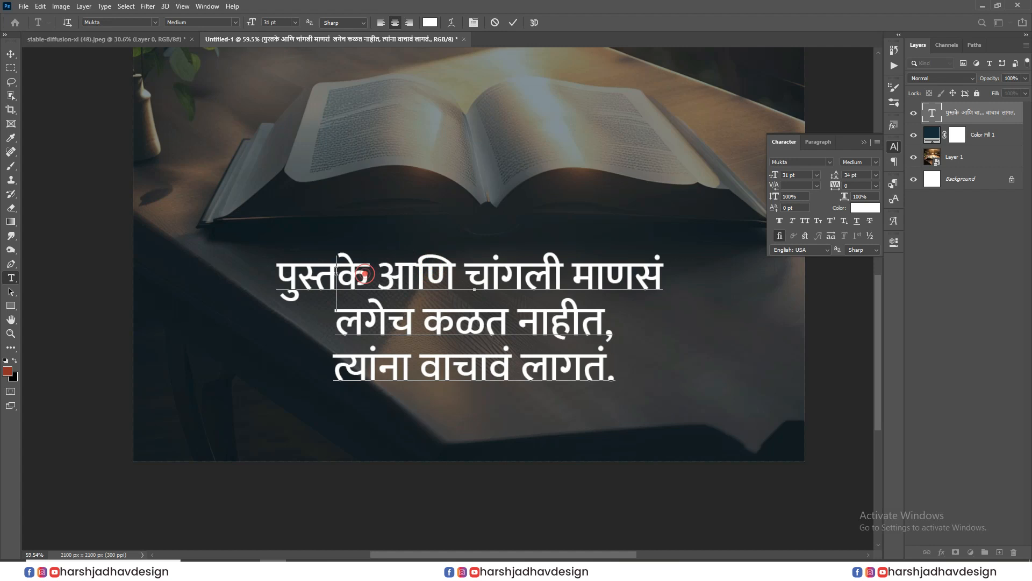
drag(374, 266, 277, 274)
key(ctrl+c)
key(BackSpace)
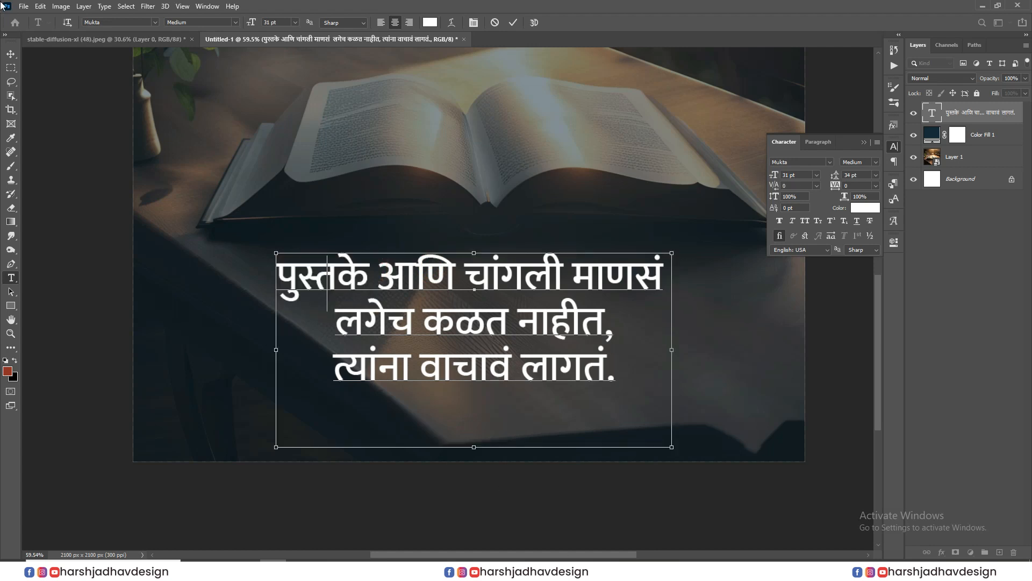
click(9, 57)
Duplicate the quote text layer above the original and replace the copy's text with पुस्तके.
scroll(536, 344, down, 3)
alt+drag(511, 351, 509, 252)
double_click(482, 232)
key(ctrl+a)
key(ctrl+v)
Set the word पुस्तके to 45 pt and place it just above the remaining quote.
key(ctrl+a)
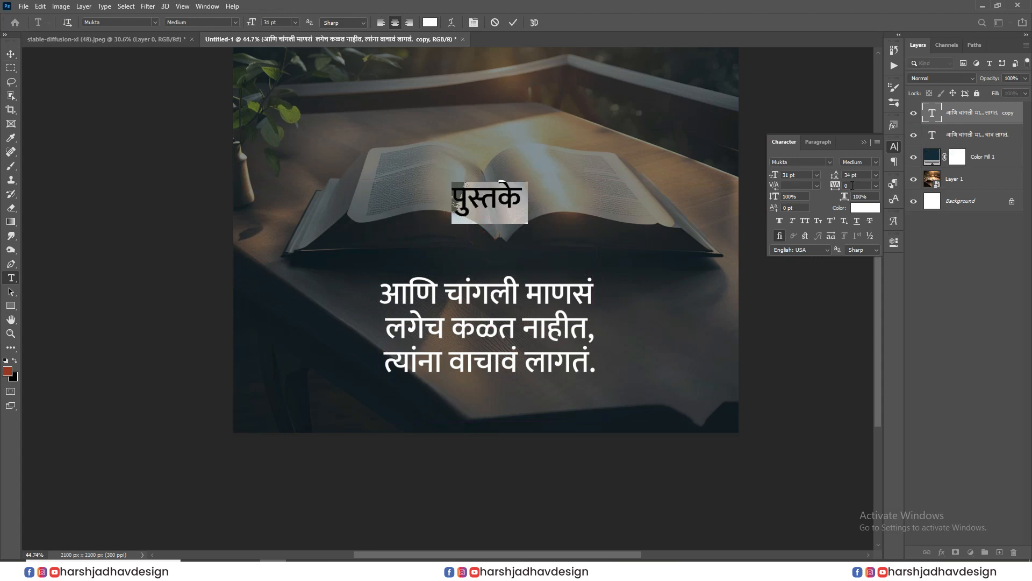
drag(773, 177, 780, 179)
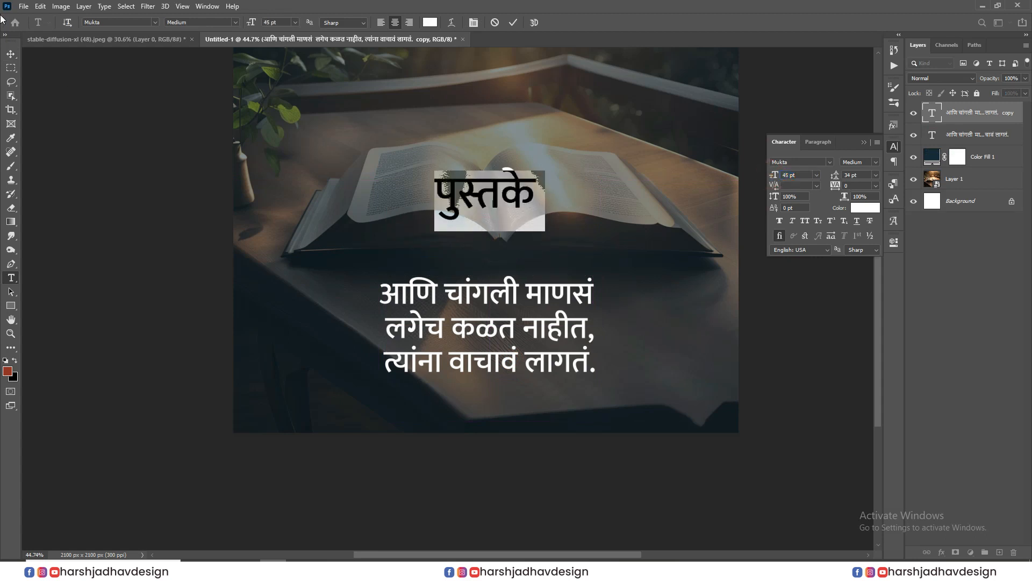
click(11, 54)
drag(492, 227, 511, 281)
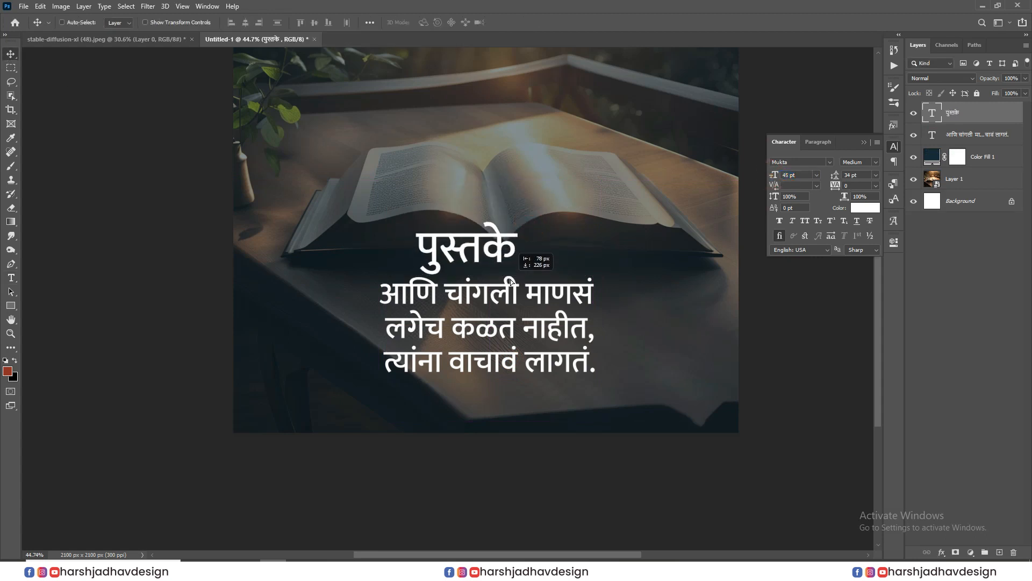
Cut the words चांगली माणसं out of the quote's first line.
double_click(451, 290)
drag(451, 291, 614, 288)
key(ctrl+c)
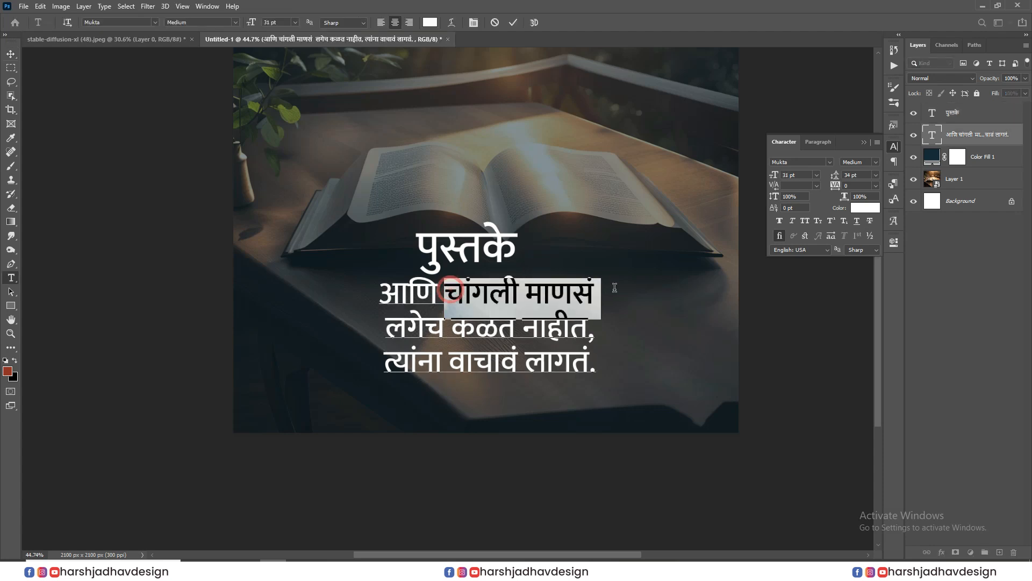
key(BackSpace)
click(11, 56)
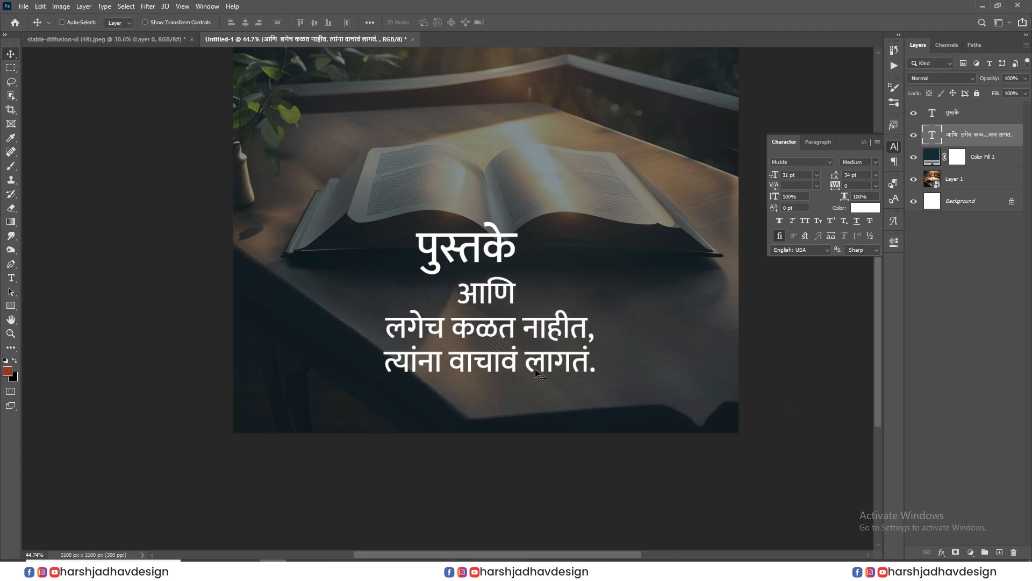
Move the remaining quote up over the book, duplicate it below पुस्तके and replace the copy's text with चांगली माणसं.
drag(532, 369, 525, 182)
drag(500, 140, 502, 348)
double_click(500, 343)
key(ctrl+a)
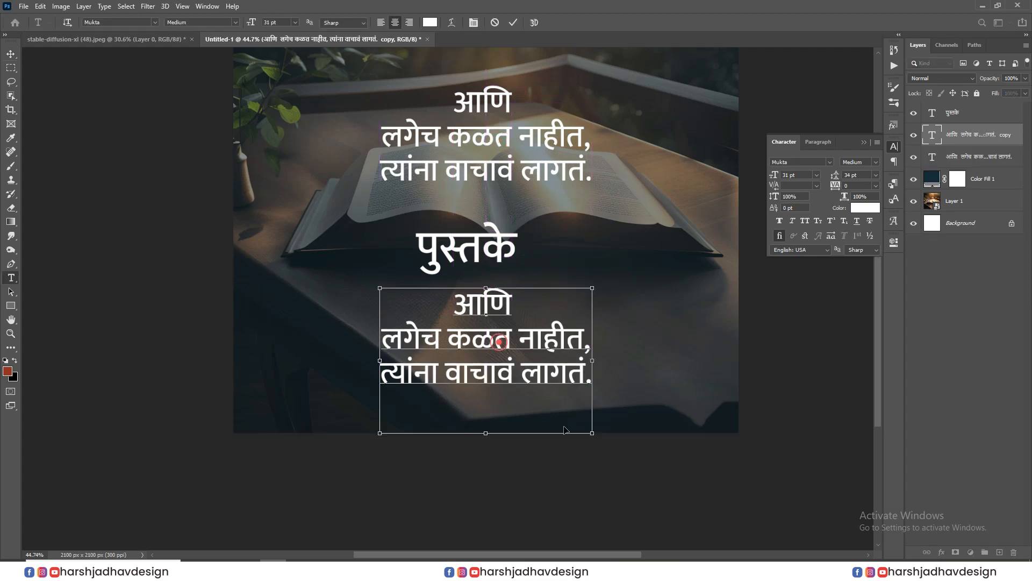
key(ctrl+v)
click(10, 55)
Scale the चांगली माणसं text up to about 130%.
key(ctrl+t)
drag(609, 309, 610, 308)
double_click(573, 305)
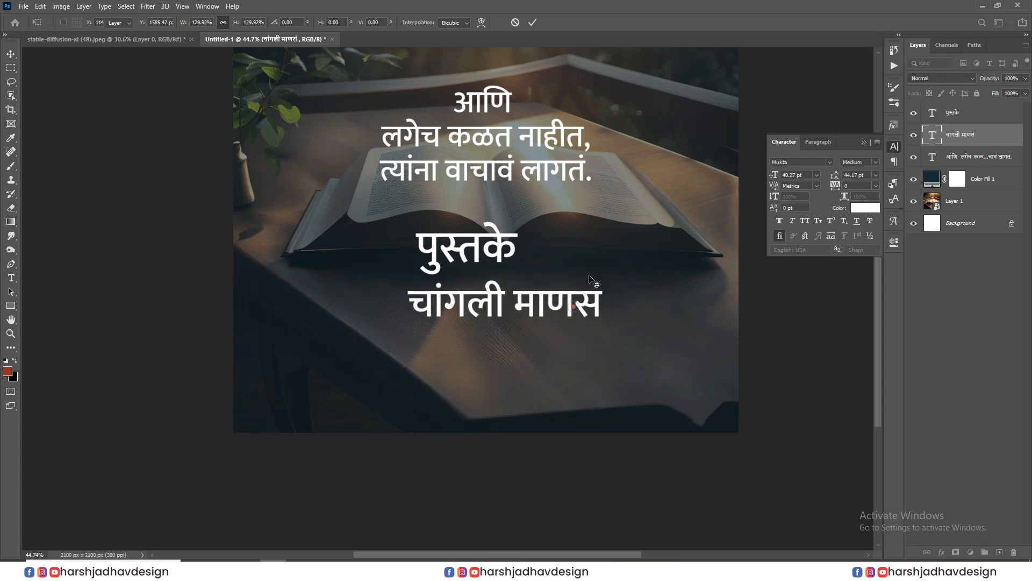
Set the font of both पुस्तके and चांगली माणसं to Poppins Bold.
ctrl+shift+click(472, 241)
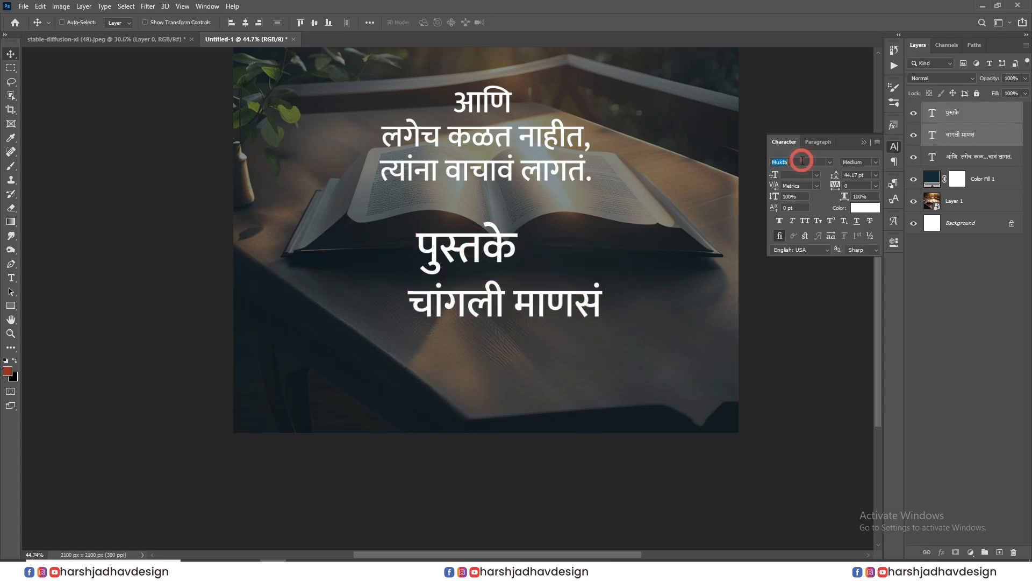
text(pop)
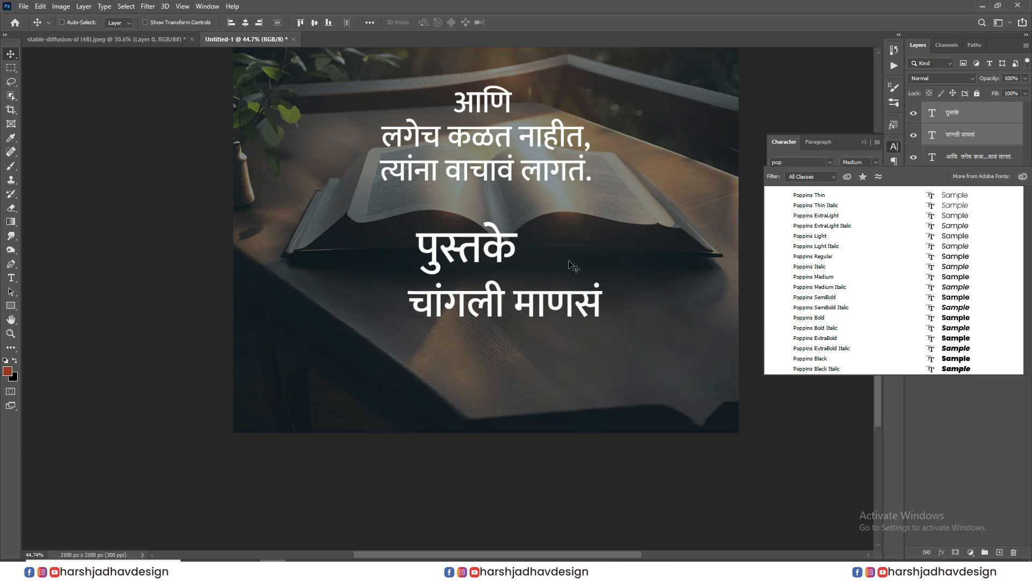
click(975, 318)
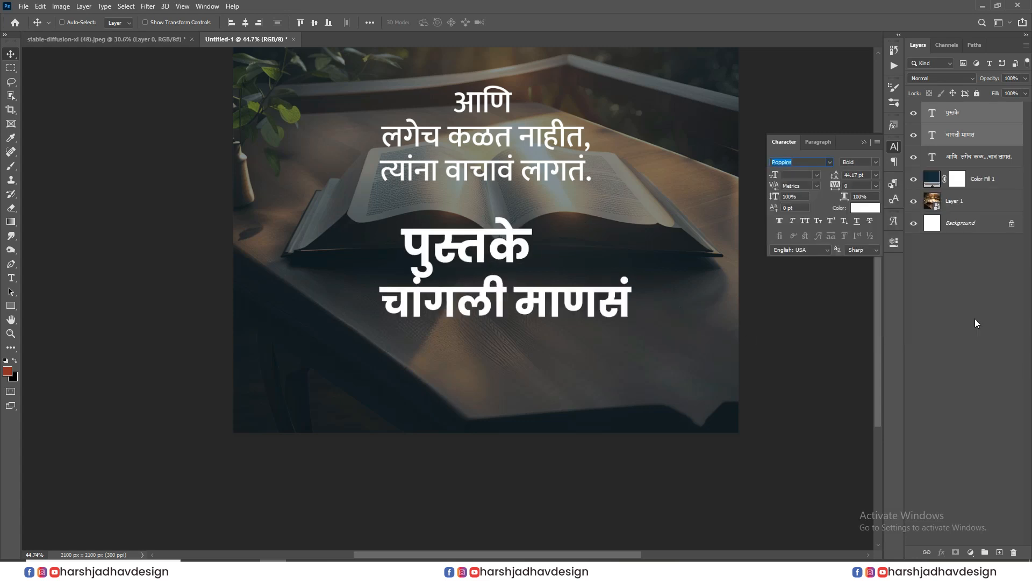
Move चांगली माणसं down and slightly to the left, leaving a gap below पुस्तके.
right_click(571, 292)
click(595, 297)
drag(619, 269, 595, 295)
Cut the word आणि out of the remaining quote text.
ctrl+click(482, 111)
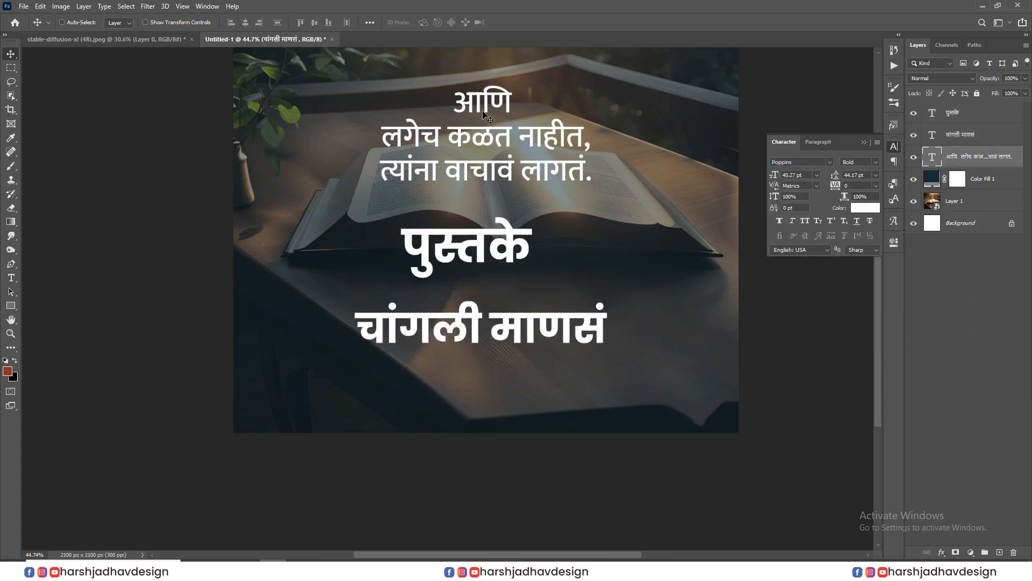
key(t)
drag(454, 106, 535, 101)
key(ctrl+x)
click(11, 53)
drag(497, 144, 624, 225)
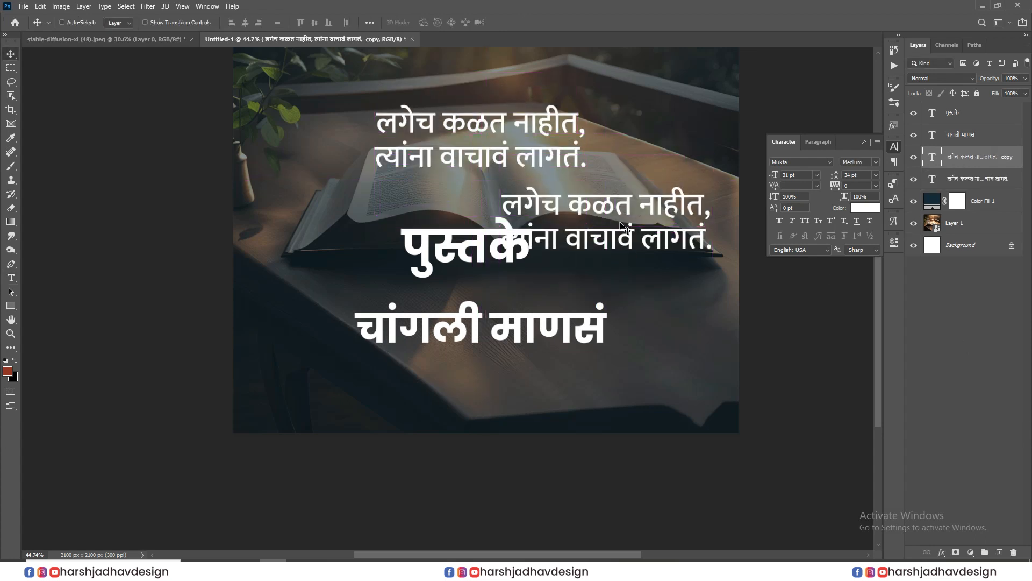
key(t)
click(624, 226)
key(ctrl+a)
key(ctrl+v)
click(11, 54)
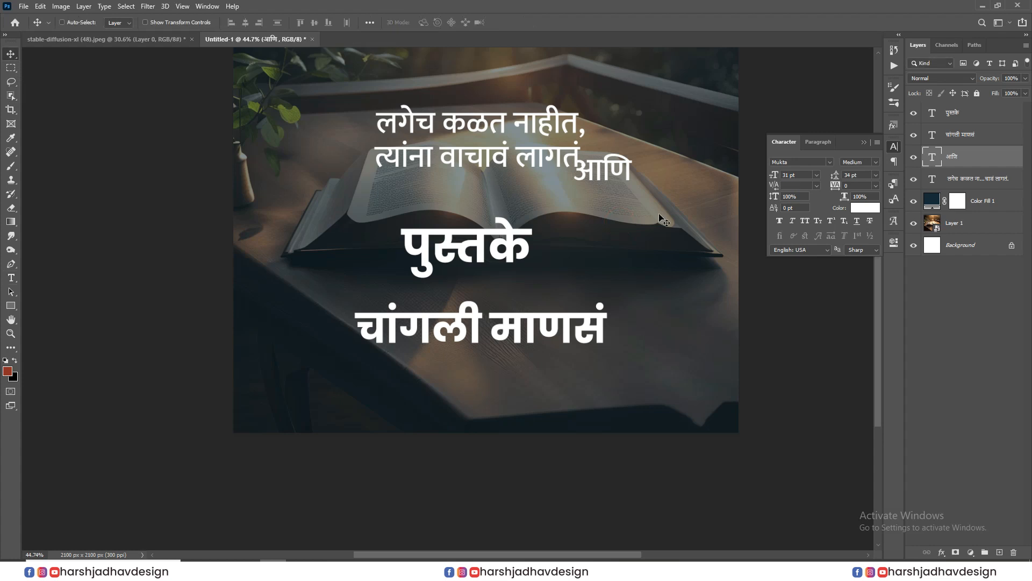
scroll(628, 196, up, 3)
key(ctrl+z)
key(ctrl+z)
Duplicate the remaining two-line quote near the top of the image and replace the copy's text with आणि.
scroll(529, 251, down, 4)
drag(541, 335, 510, 204)
key(t)
click(511, 204)
key(ctrl+a)
key(ctrl+v)
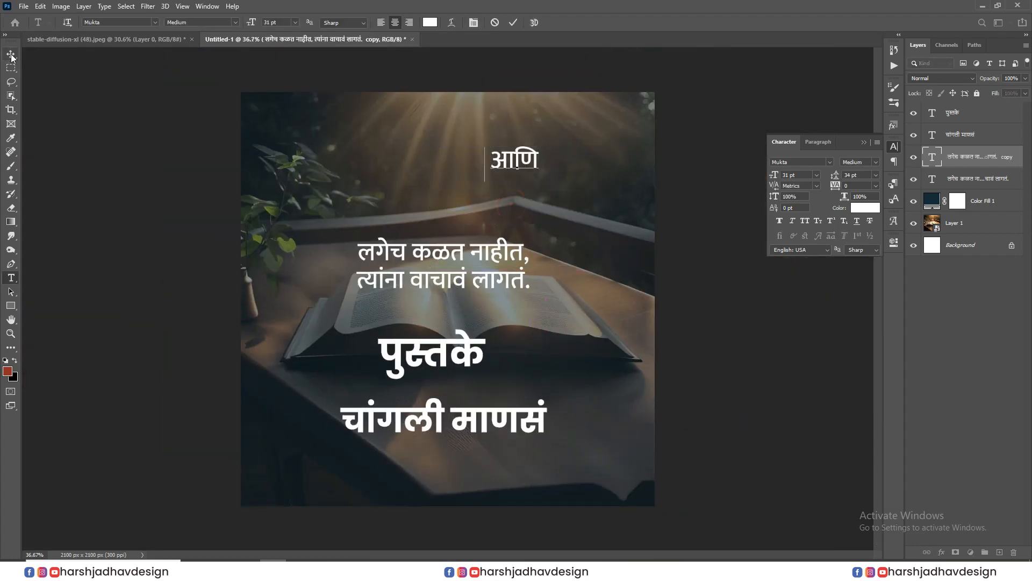
Move आणि beside पुस्तके and move चांगली माणसं up so it sits closely under them.
click(11, 54)
drag(590, 173, 612, 384)
scroll(515, 368, up, 9)
scroll(495, 432, down, 4)
ctrl+click(478, 503)
drag(479, 503, 480, 465)
Move the remaining two-line quote text down so it sits directly beneath चांगली माणसं.
ctrl+click(486, 220)
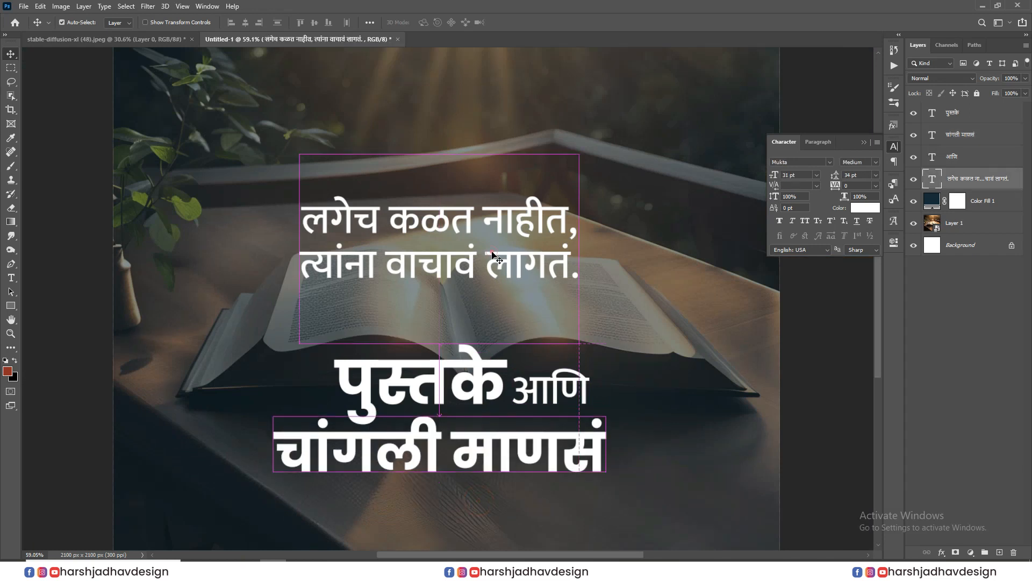
drag(481, 208, 489, 433)
scroll(489, 433, down, 4)
drag(483, 398, 480, 440)
scroll(490, 422, down, 4)
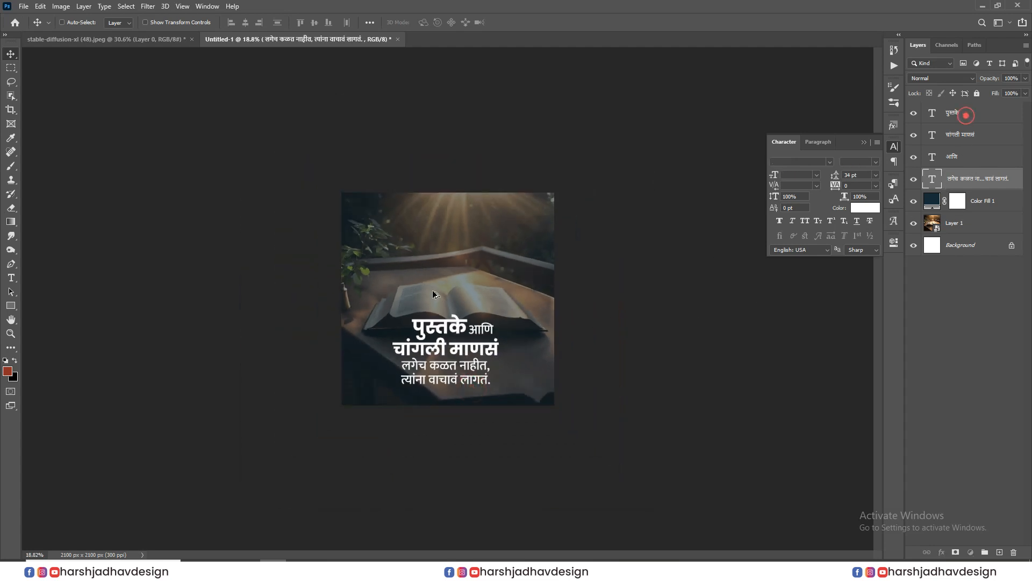
Select all four text layers and scale them down together slightly.
scroll(434, 294, down, 2)
key(ctrl+t)
drag(446, 309, 447, 321)
double_click(450, 340)
Try the whole quote block in the upper and lower parts of the image, leaving it above the book.
drag(468, 366, 478, 279)
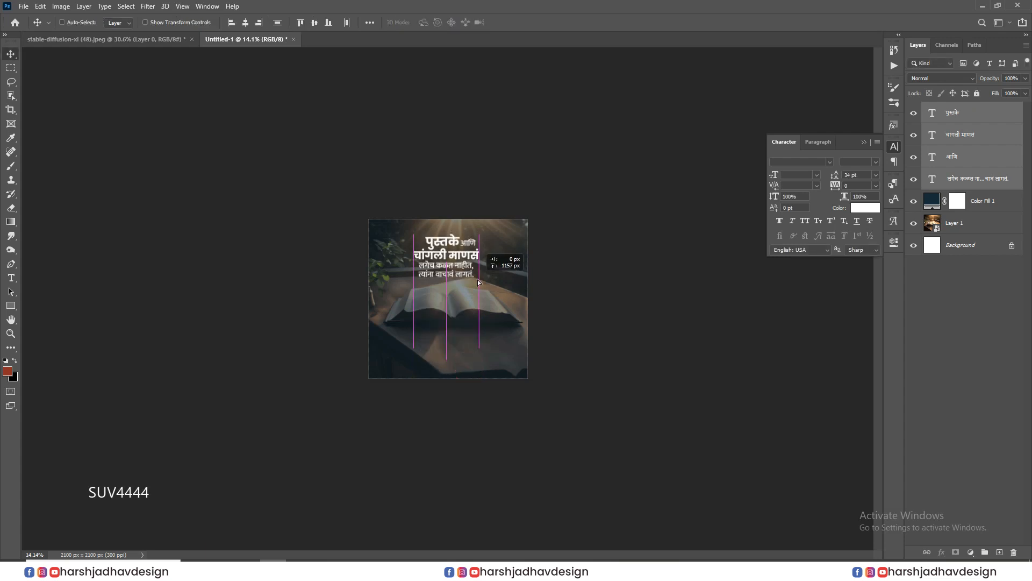
scroll(477, 279, up, 2)
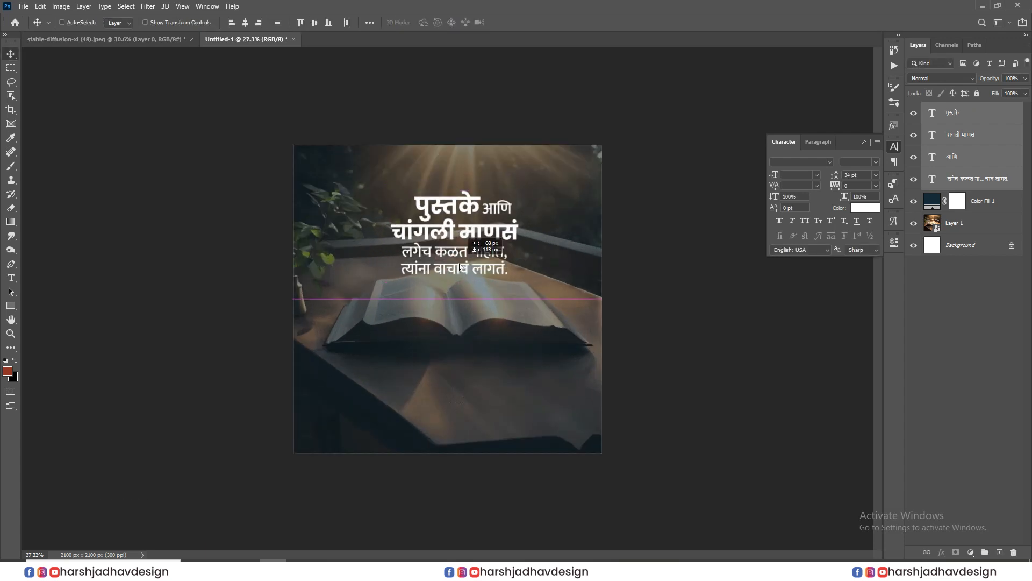
drag(456, 221, 449, 364)
scroll(448, 364, up, 1)
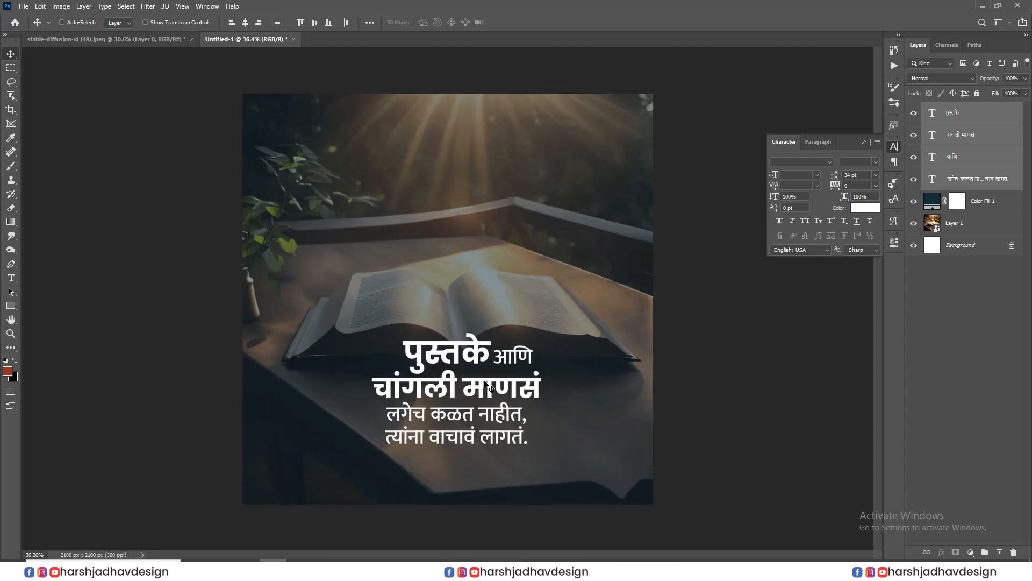
scroll(531, 371, down, 2)
drag(469, 424, 469, 309)
Set the opacity of the dark Color Fill 1 tint layer to 55%.
click(992, 203)
drag(994, 78, 992, 78)
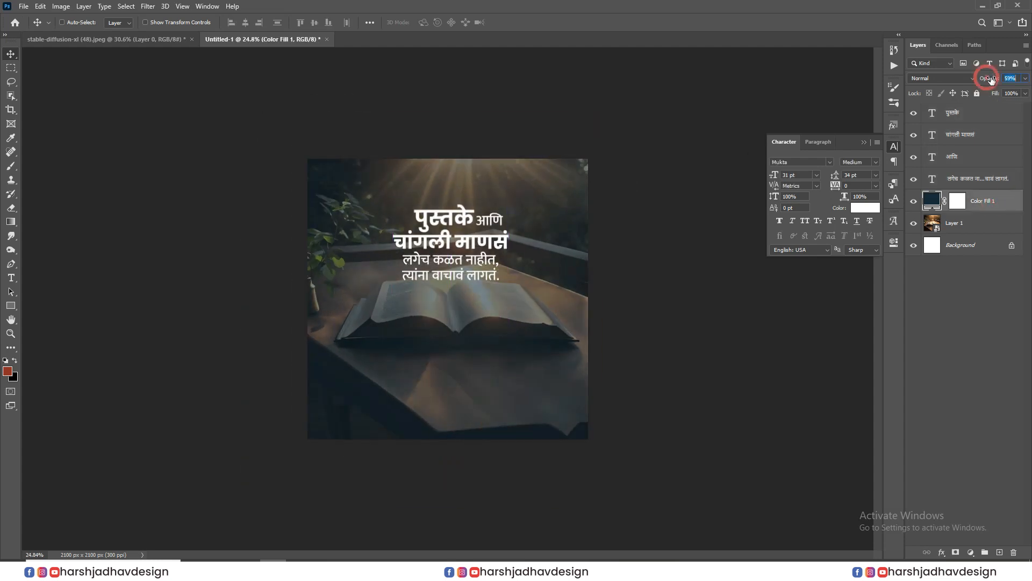
scroll(360, 275, up, 1)
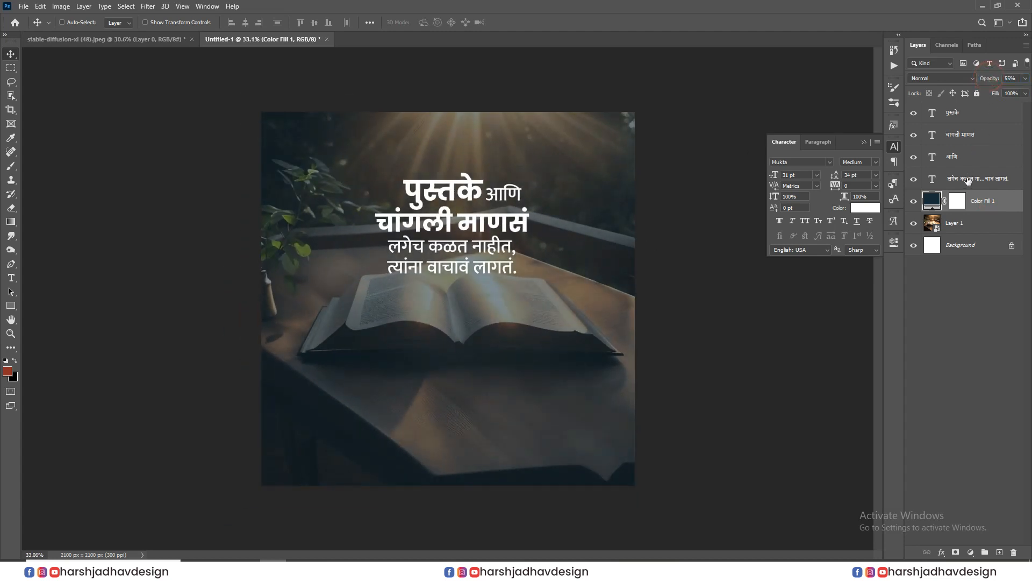
Select all four text layers and move the quote block down onto the dark table area below the book.
click(968, 183)
shift+click(967, 111)
drag(428, 209, 411, 377)
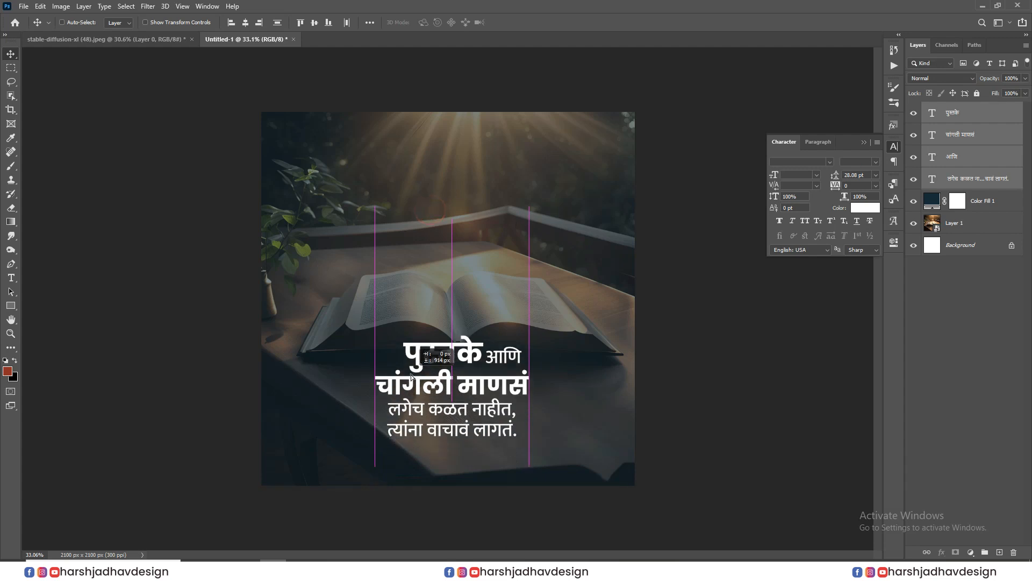
scroll(411, 376, up, 2)
drag(466, 437, 483, 411)
Recolour पुस्तके and चांगली माणसं together to a light warm peach based on the orange of the sun rays.
right_click(492, 344)
click(495, 351)
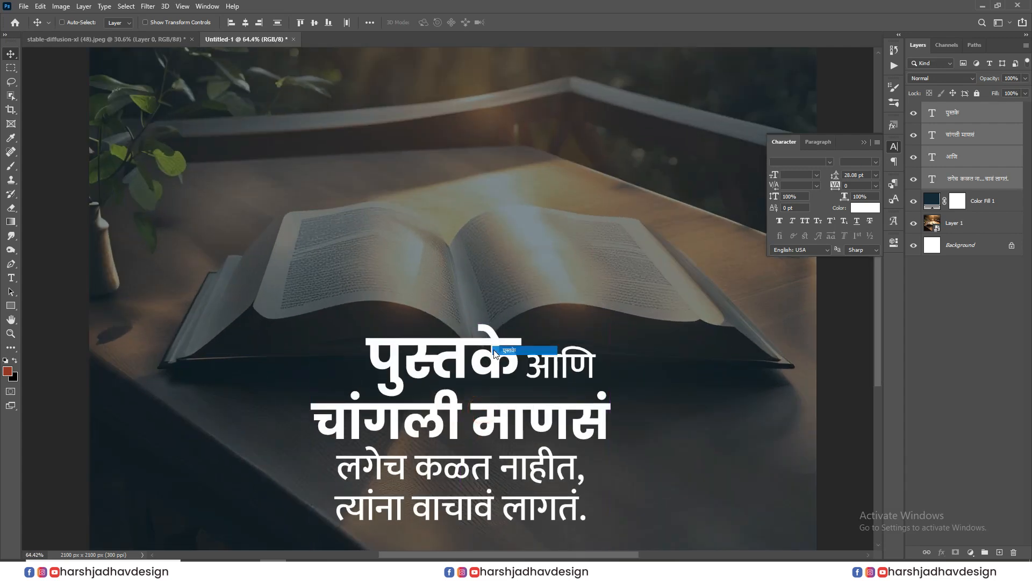
ctrl+shift+click(582, 415)
key(ctrl+0)
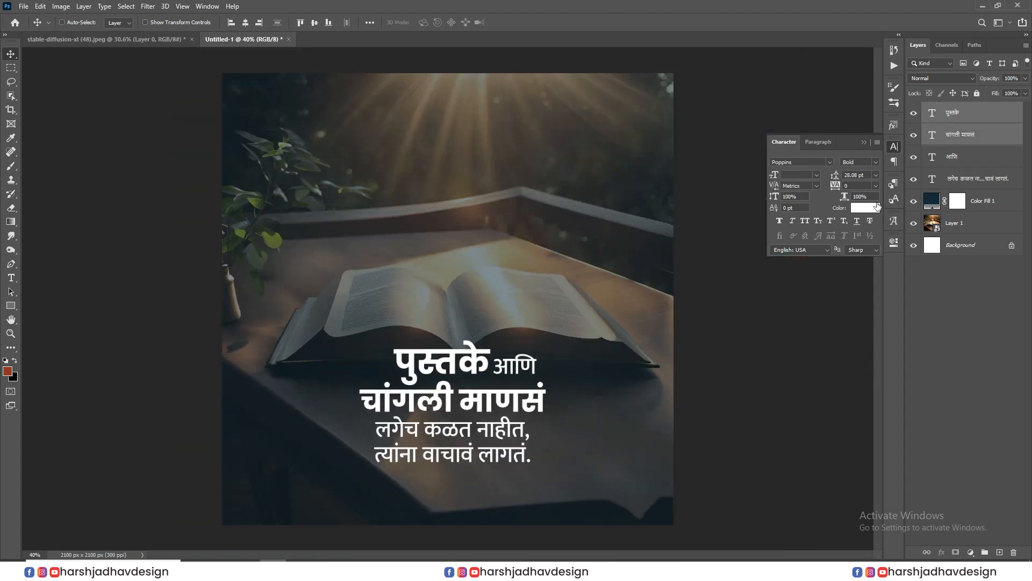
click(865, 208)
click(463, 106)
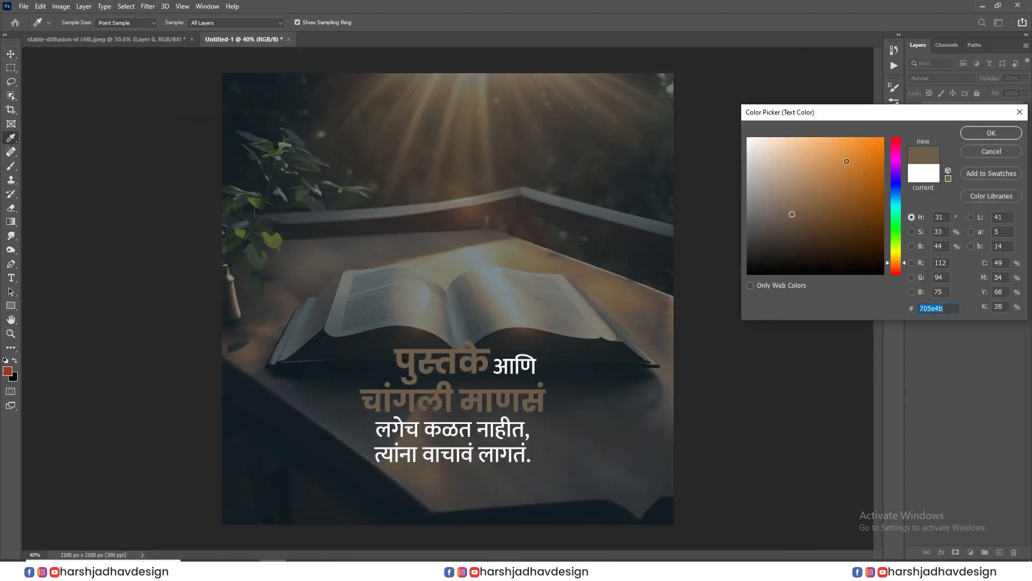
drag(837, 170, 848, 126)
click(893, 260)
drag(822, 182, 797, 123)
click(1007, 128)
scroll(490, 282, down, 8)
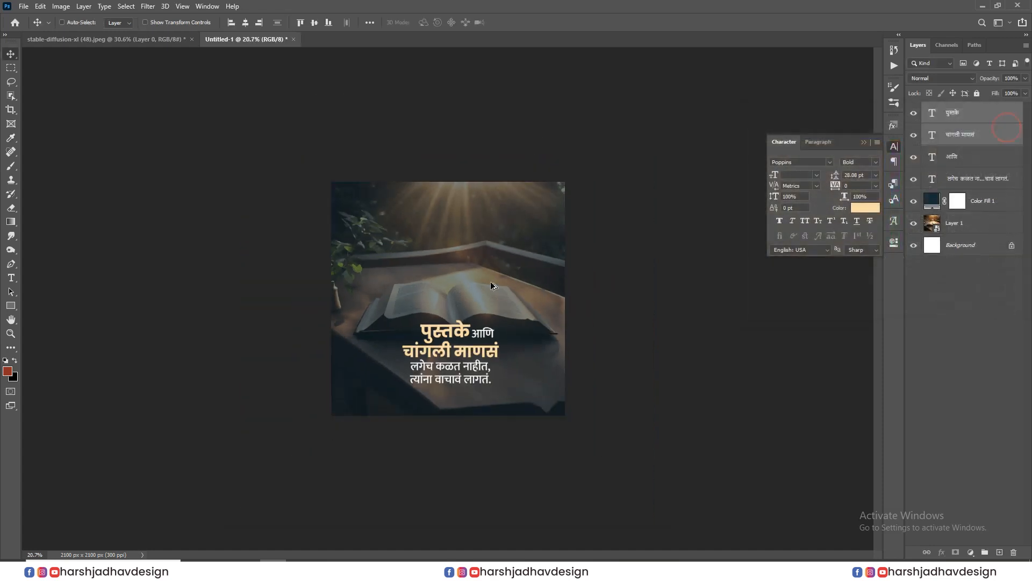
click(495, 329)
scroll(446, 328, up, 8)
scroll(446, 332, up, 3)
click(502, 292)
scroll(502, 292, down, 5)
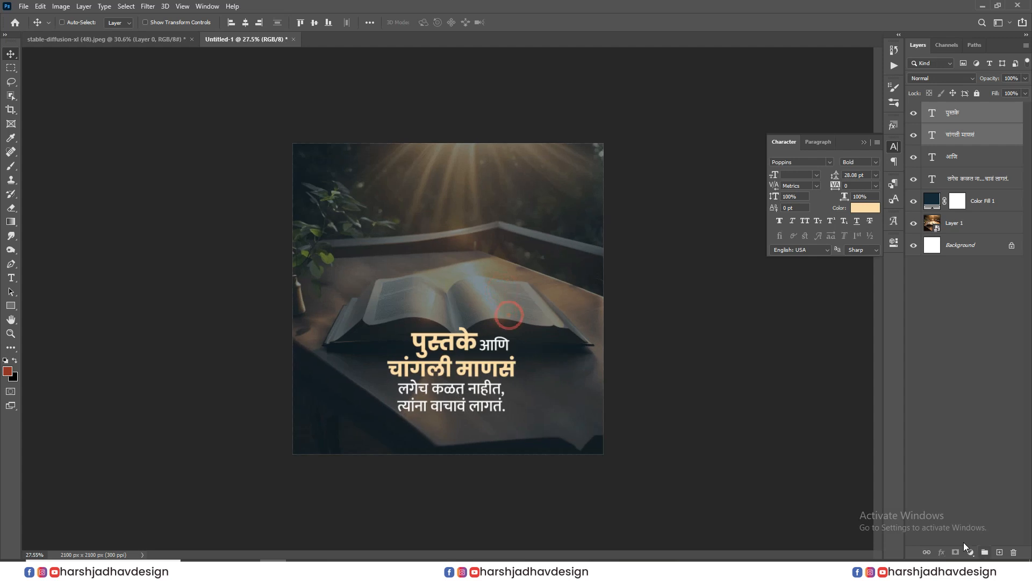
Draw an unfilled rectangle of about 1896 × 1890 px with a 5 px white stroke on a new layer, inset from the canvas edges.
click(1000, 552)
key(ctrl+plus)
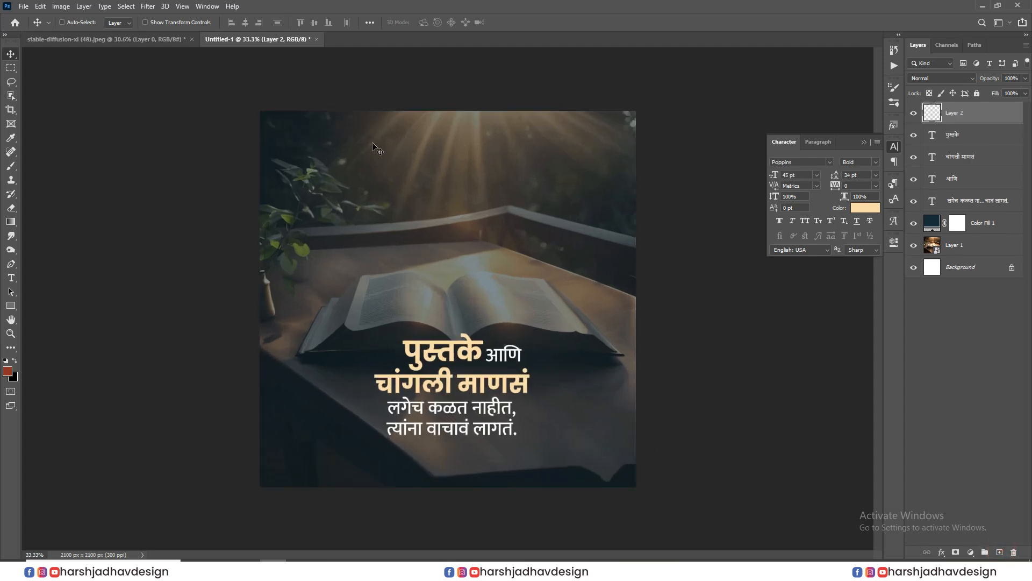
key(u)
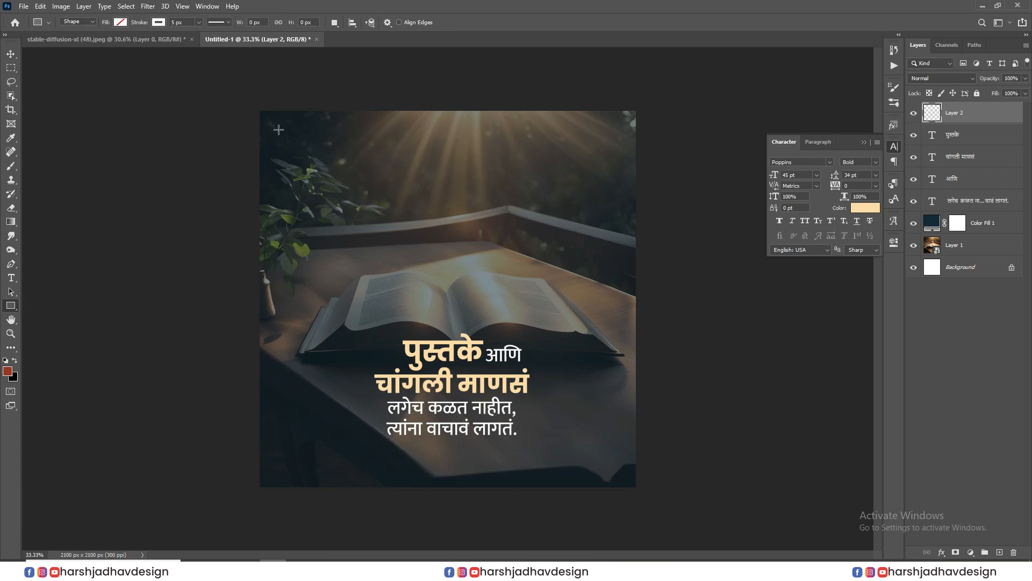
drag(278, 130, 617, 468)
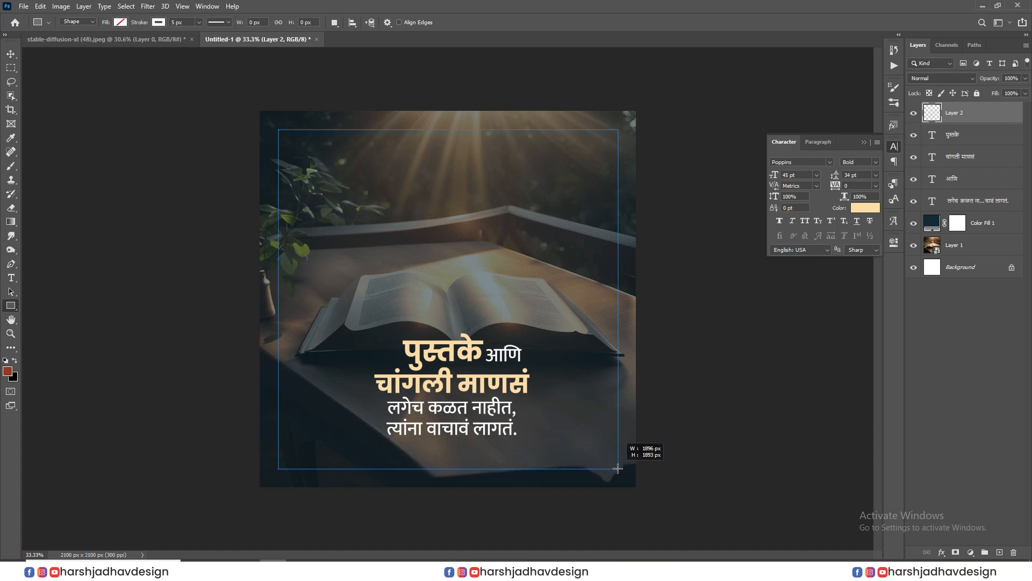
drag(617, 468, 618, 468)
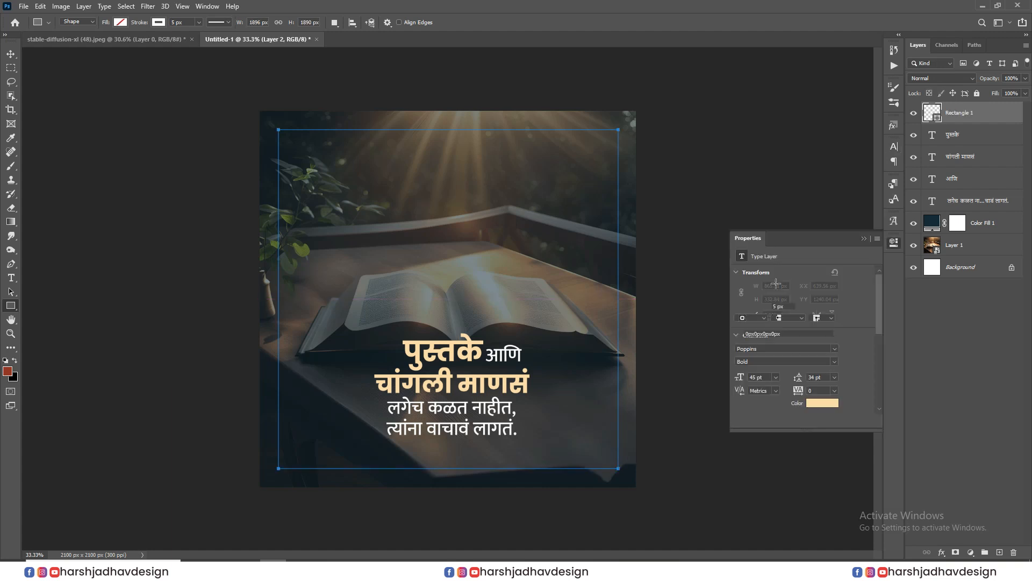
Round all the rectangle's corners to 174 px and give it a dotted stroke.
drag(740, 350, 798, 356)
drag(737, 349, 758, 348)
click(808, 305)
click(796, 372)
click(10, 55)
click(444, 251)
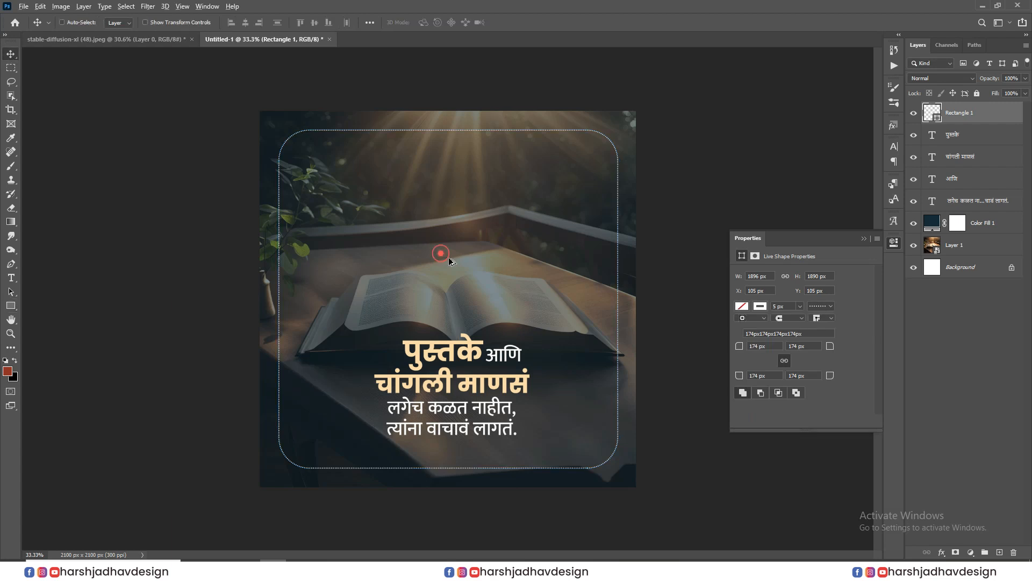
Set the blend mode of the rounded rectangle frame to Overlay.
scroll(576, 277, down, 4)
scroll(582, 280, up, 3)
click(942, 78)
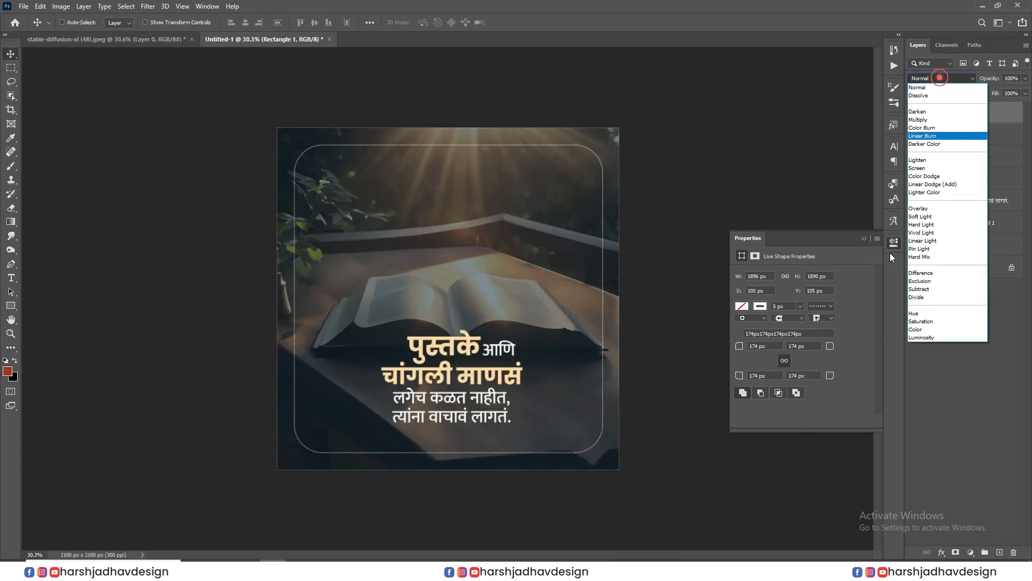
click(924, 214)
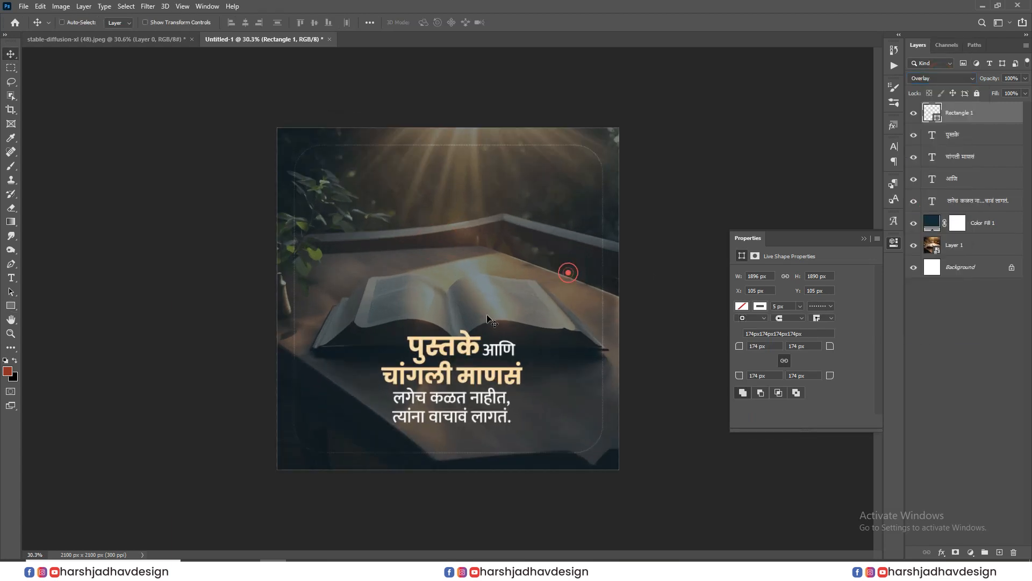
scroll(567, 114, up, 8)
drag(551, 231, 573, 197)
scroll(575, 197, down, 8)
scroll(596, 217, down, 1)
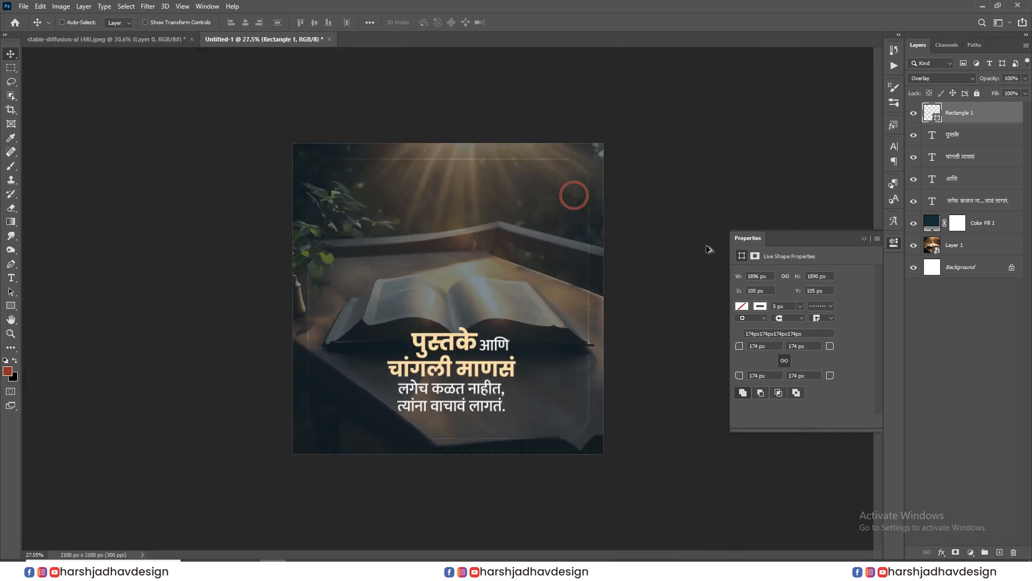
Add a Color Balance adjustment above Color Fill 1 with midtones at Cyan–Red -5, Magenta–Green -1 and Yellow–Blue -23.
click(993, 224)
click(971, 544)
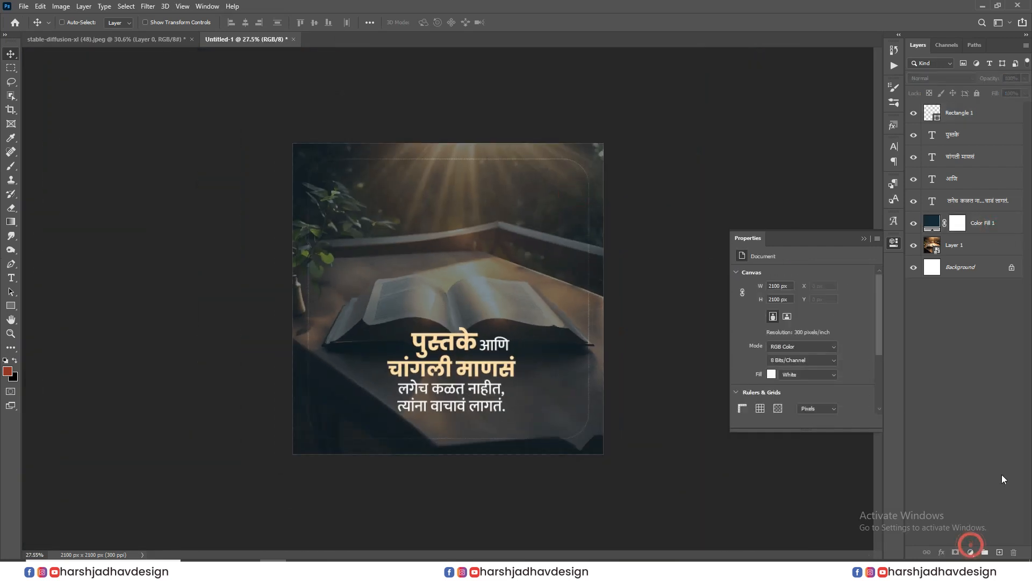
click(970, 227)
click(971, 552)
click(979, 459)
scroll(782, 321, down, 3)
drag(818, 331, 784, 329)
drag(814, 294, 788, 314)
drag(783, 333, 768, 333)
scroll(398, 336, up, 1)
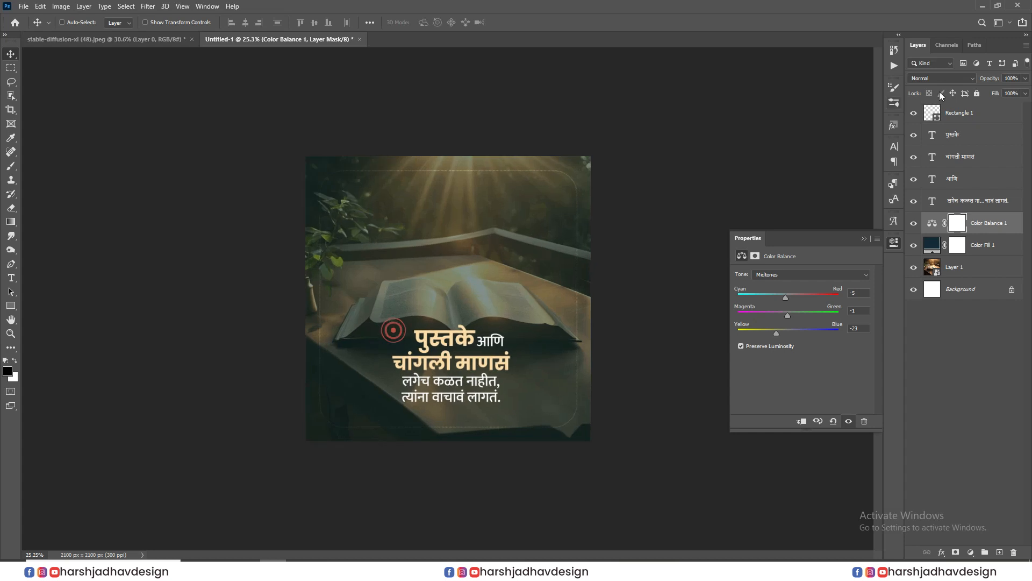
Add a new empty layer above the rounded rectangle.
click(959, 112)
click(998, 552)
key(ctrl+plus)
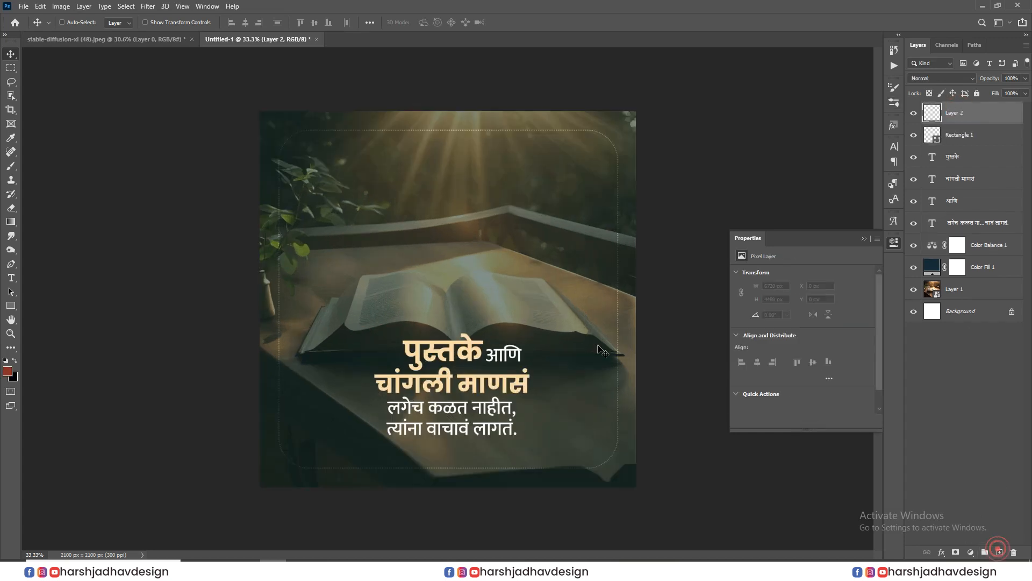
key(b)
right_click(532, 277)
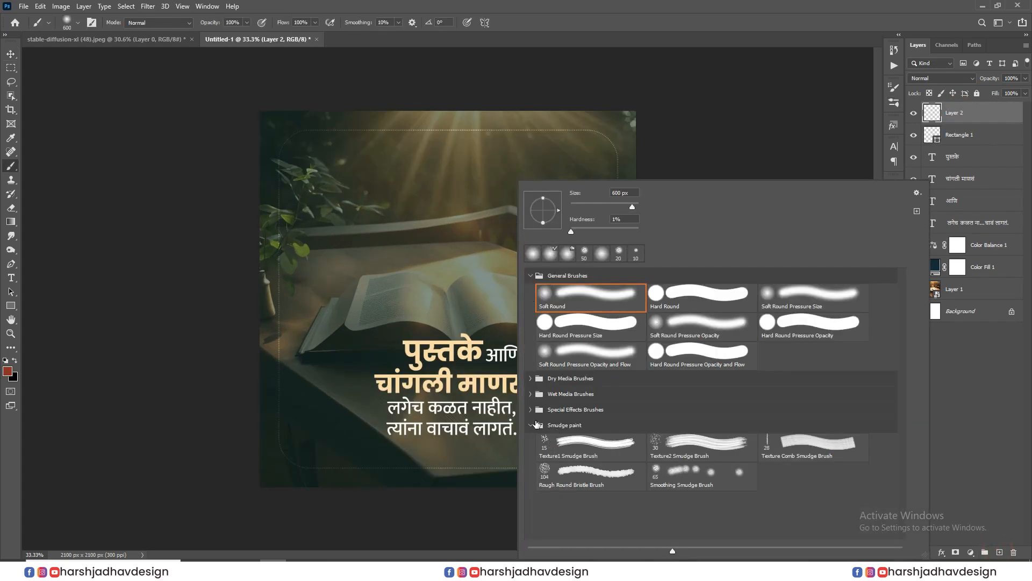
click(529, 425)
click(11, 54)
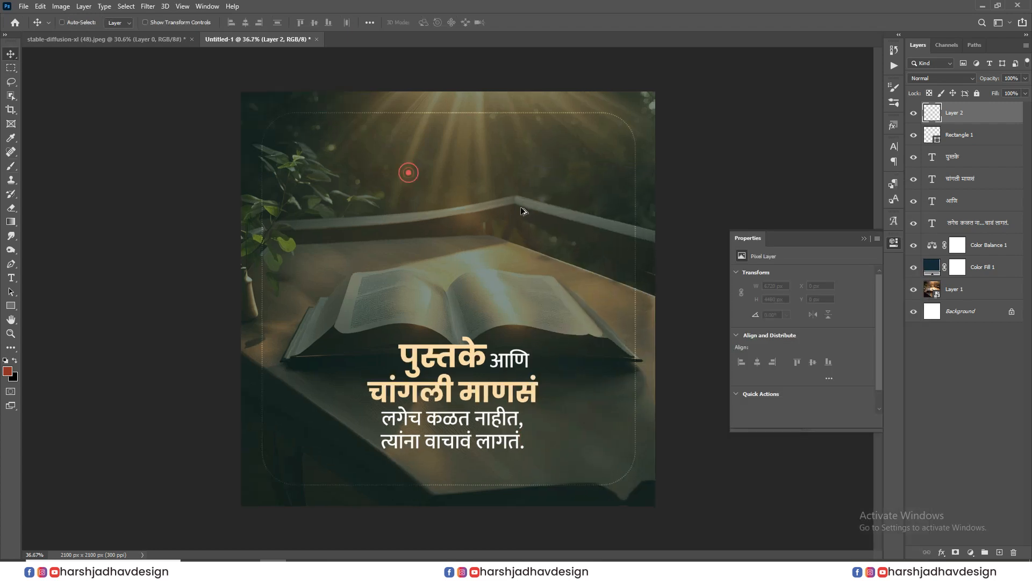